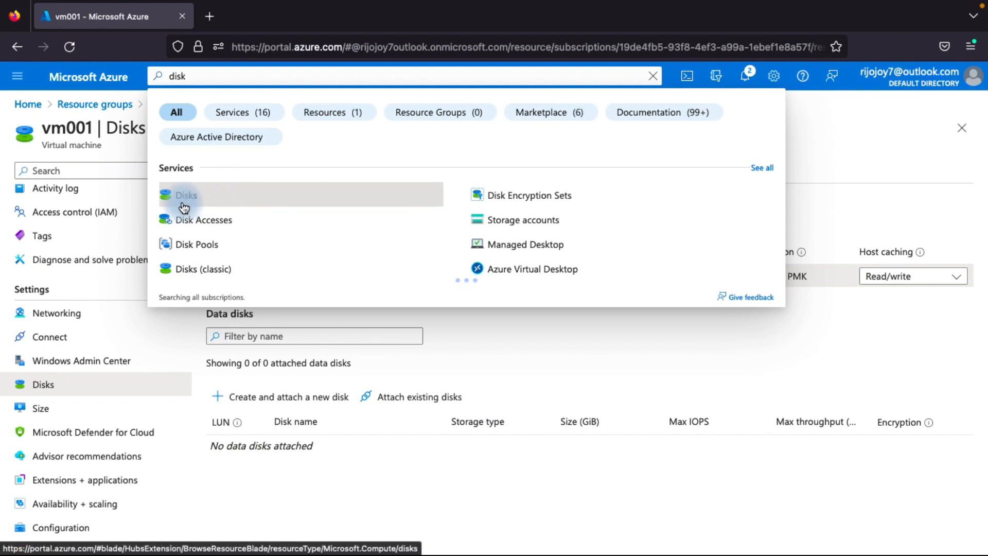
Add a new data disk entry to vm001 and name it rijoskill
left_click(319, 466)
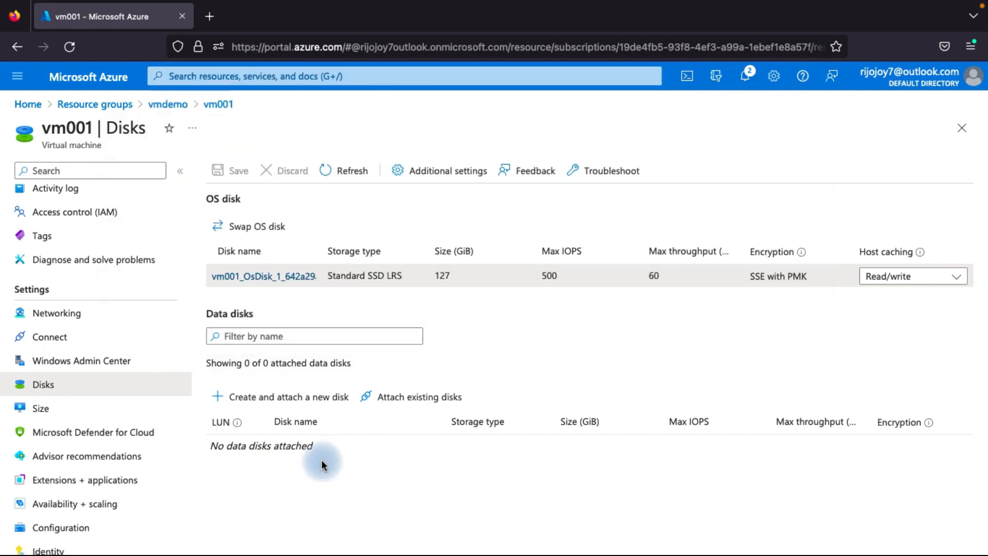
left_click(301, 403)
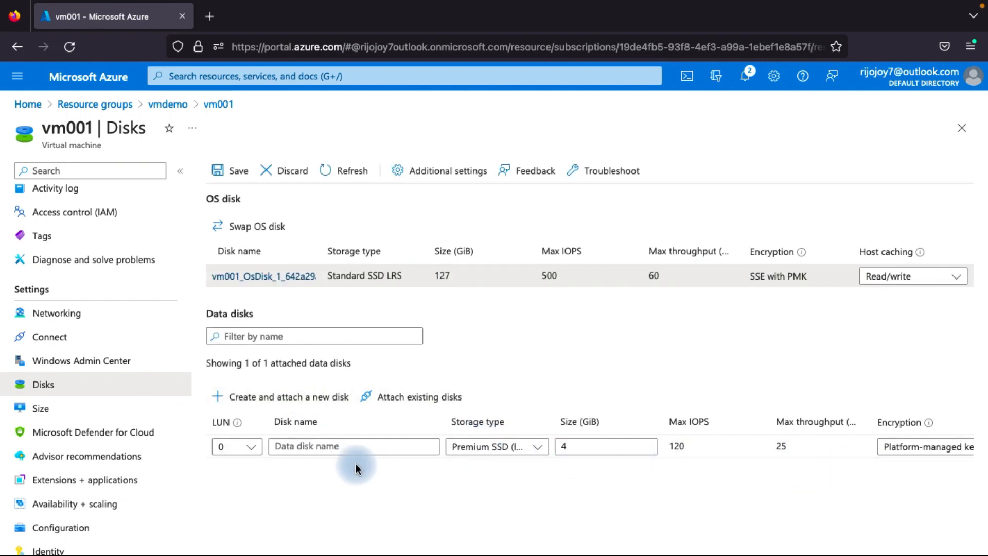
mouse_move(237, 425)
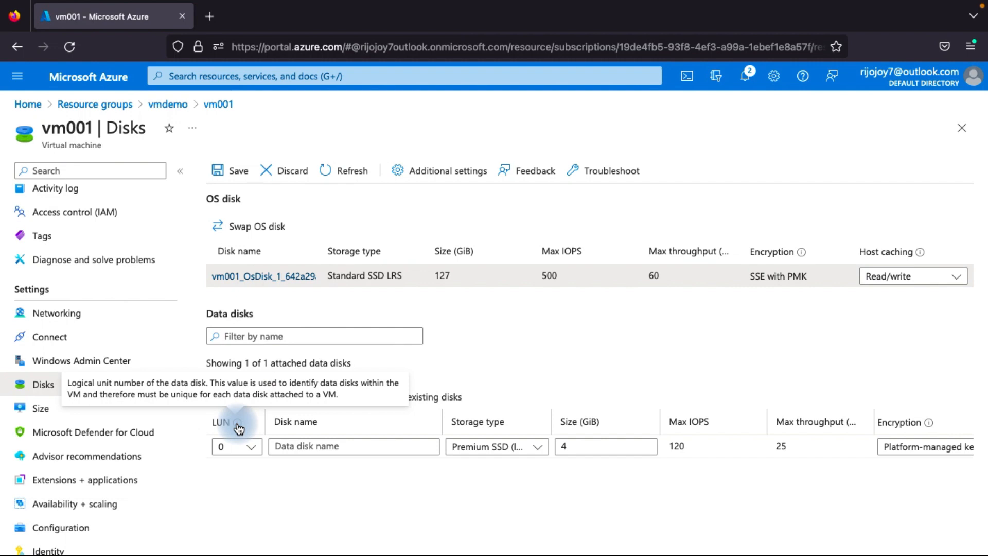
left_click(309, 443)
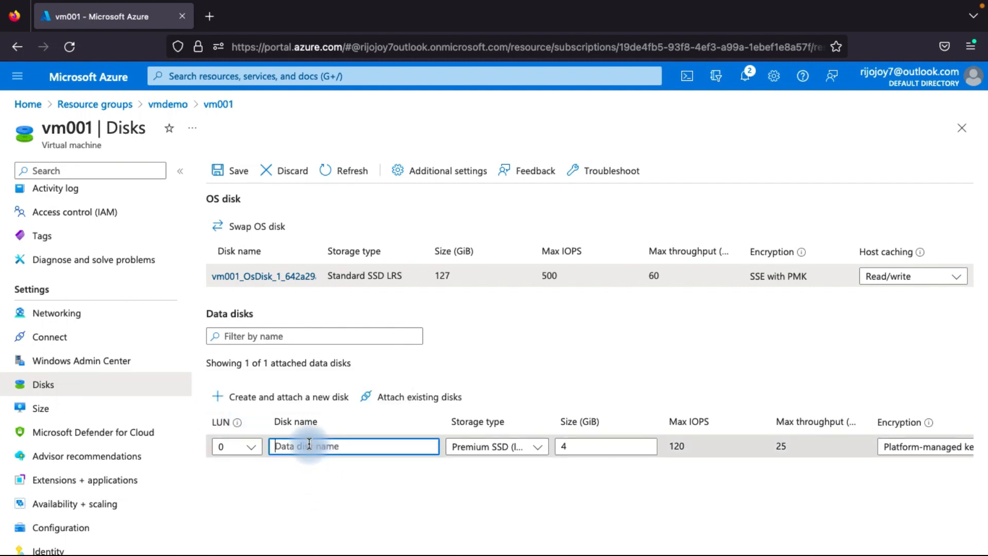
type("rijoskill")
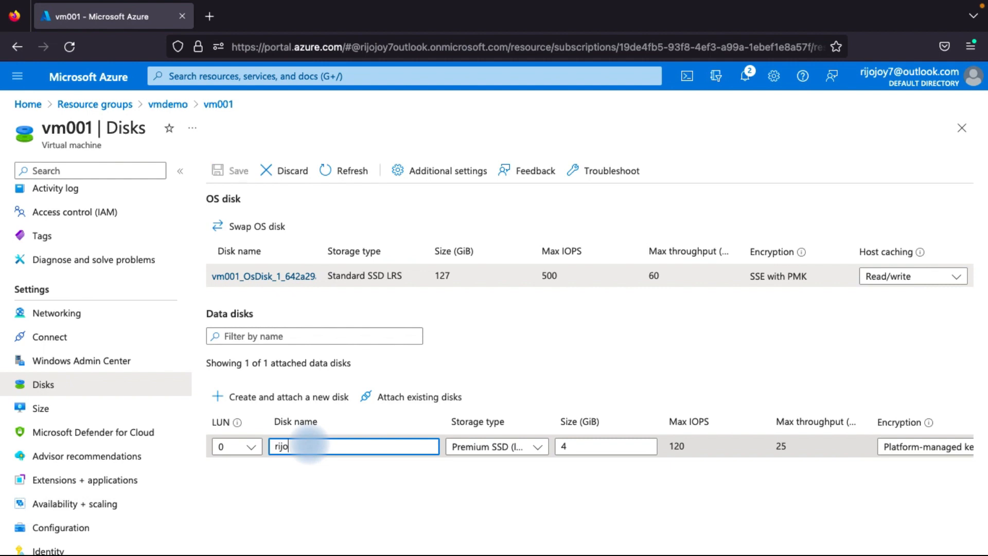
Set the new data disk's storage type to locally-redundant Standard SSD and its size to 50 GiB
left_click(512, 446)
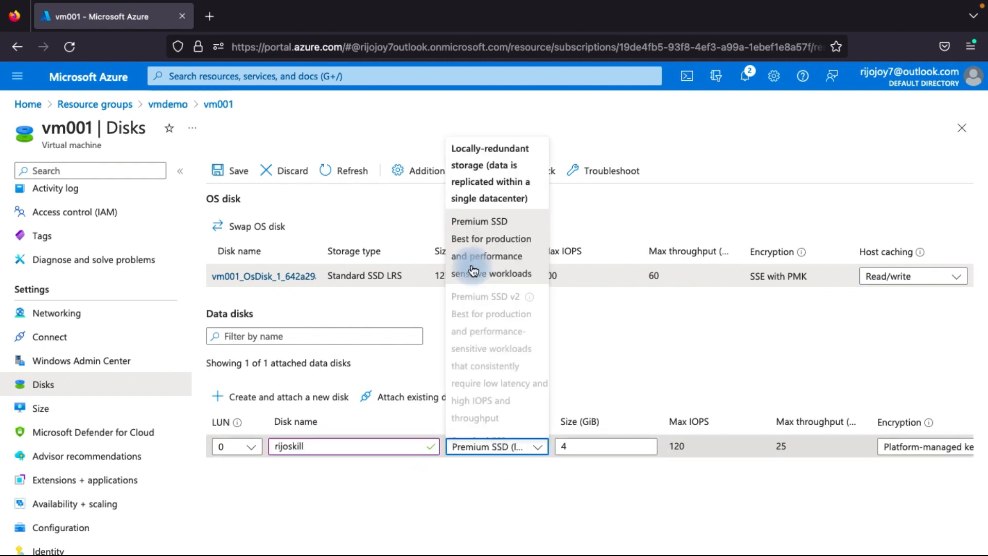
scroll(476, 268, "down", 3)
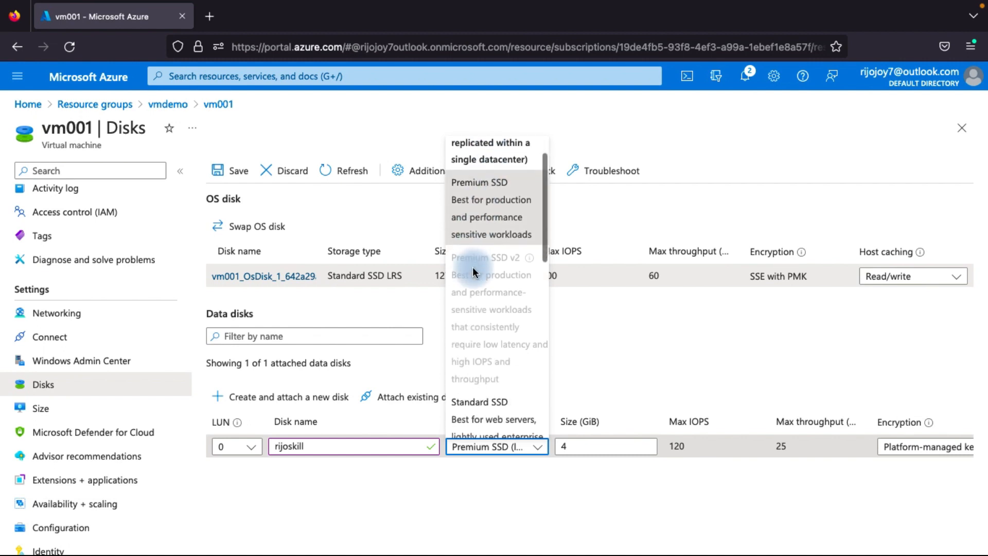
scroll(484, 393, "down", 2)
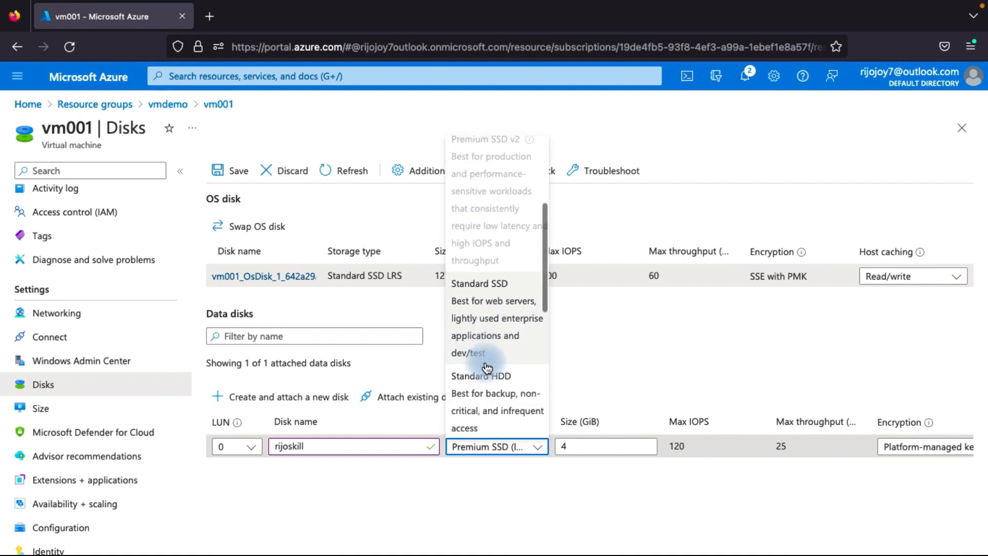
scroll(486, 392, "down", 3)
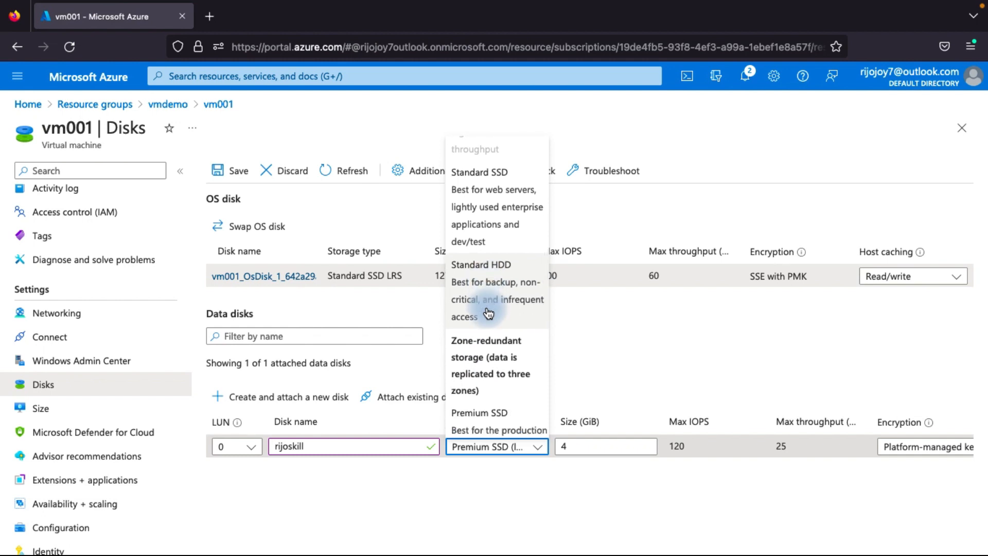
left_click(498, 465)
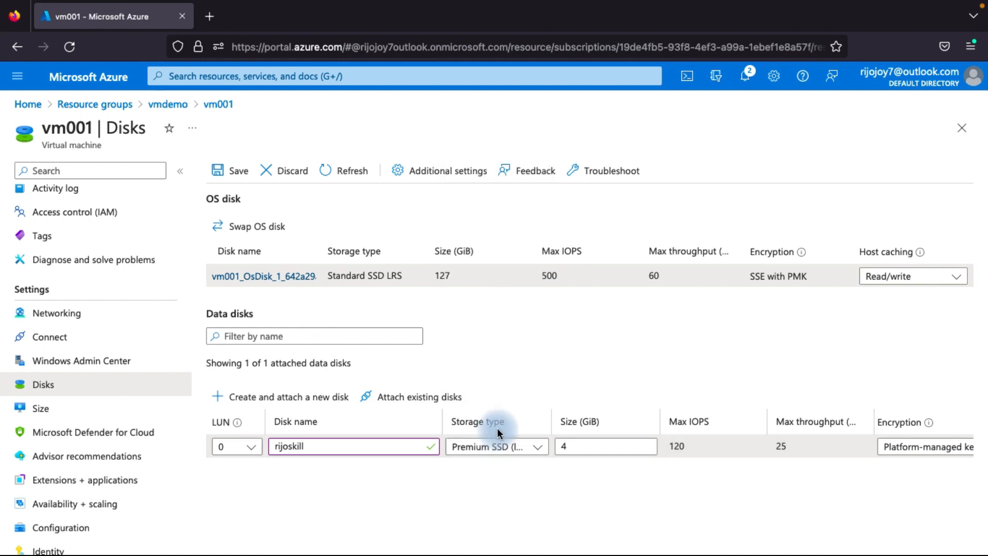
left_click(503, 446)
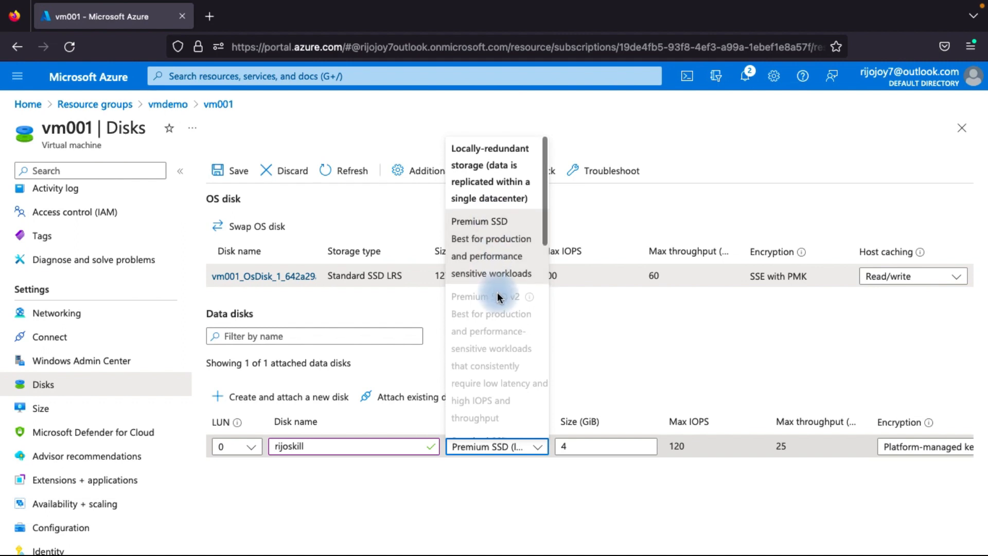
scroll(497, 268, "down", 4)
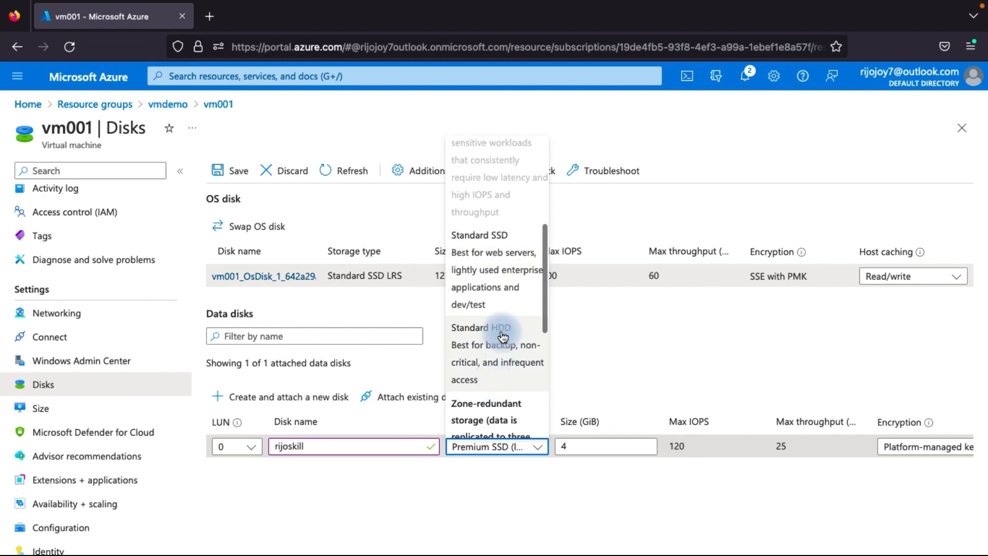
left_click(503, 251)
left_click(583, 444)
key("BackSpace")
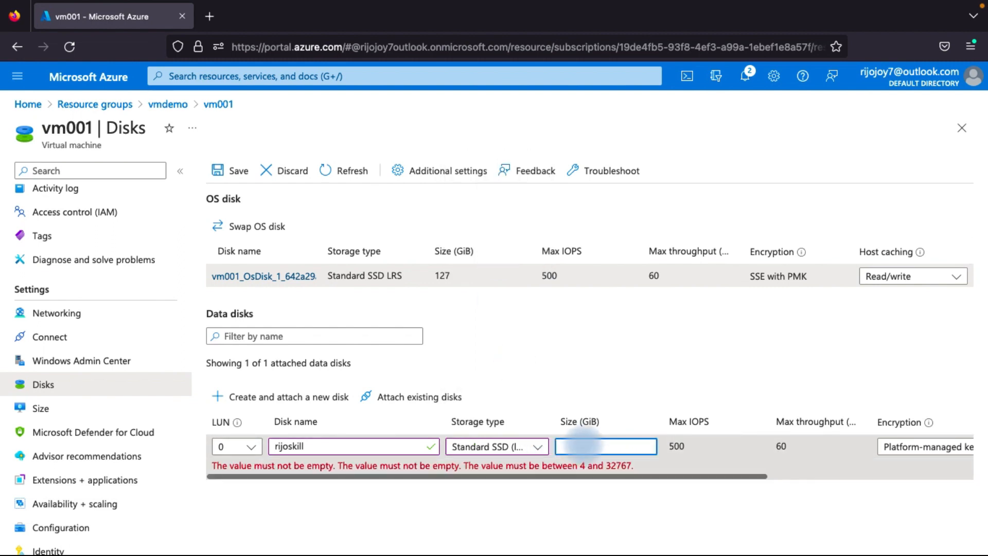
type("50")
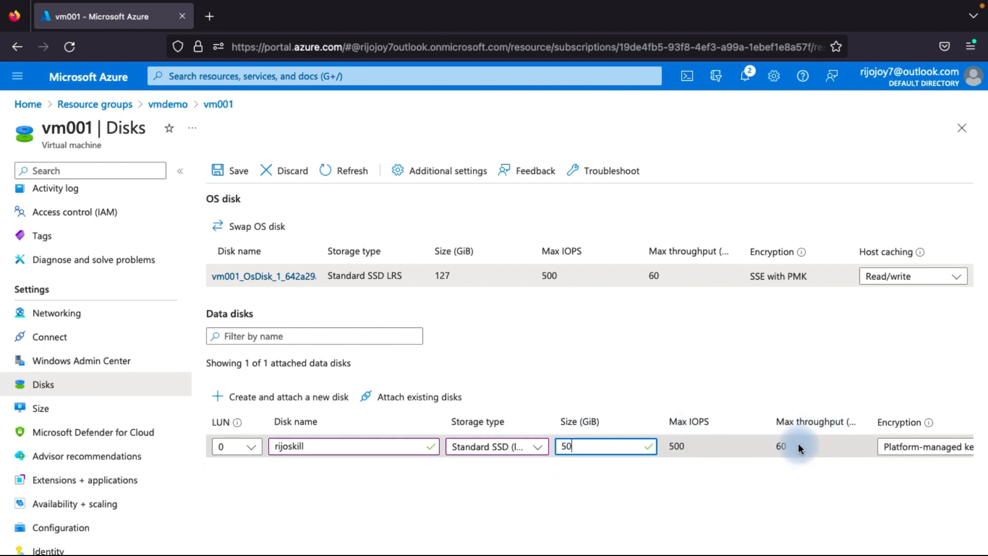
Examine the performance limits and encryption options of the new data disk
scroll(798, 447, "right", 1)
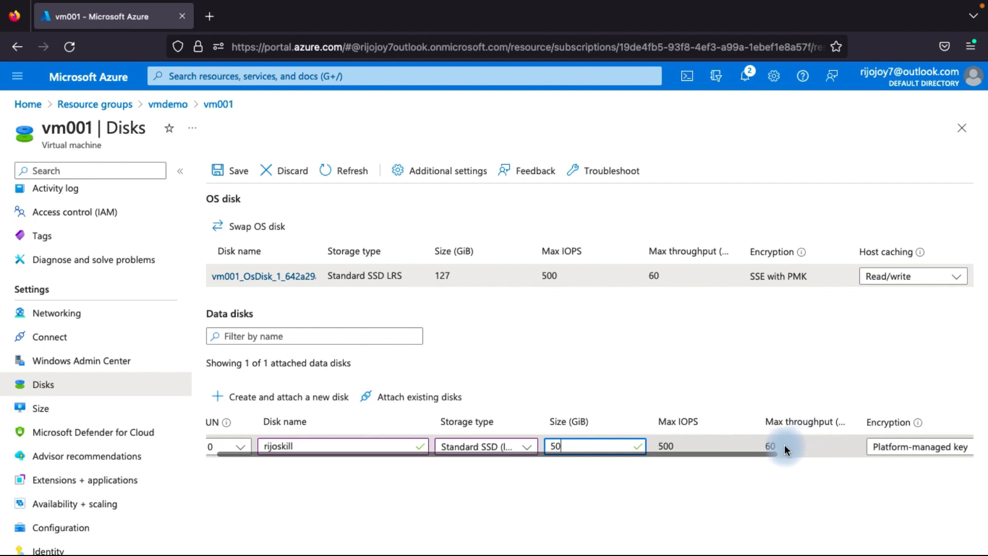
scroll(811, 449, "right", 2)
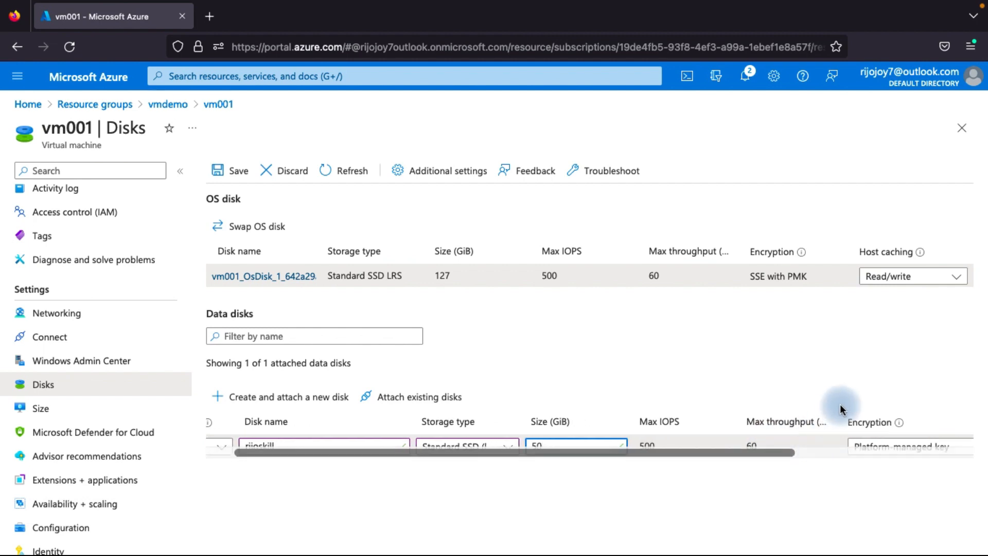
scroll(857, 448, "right", 3)
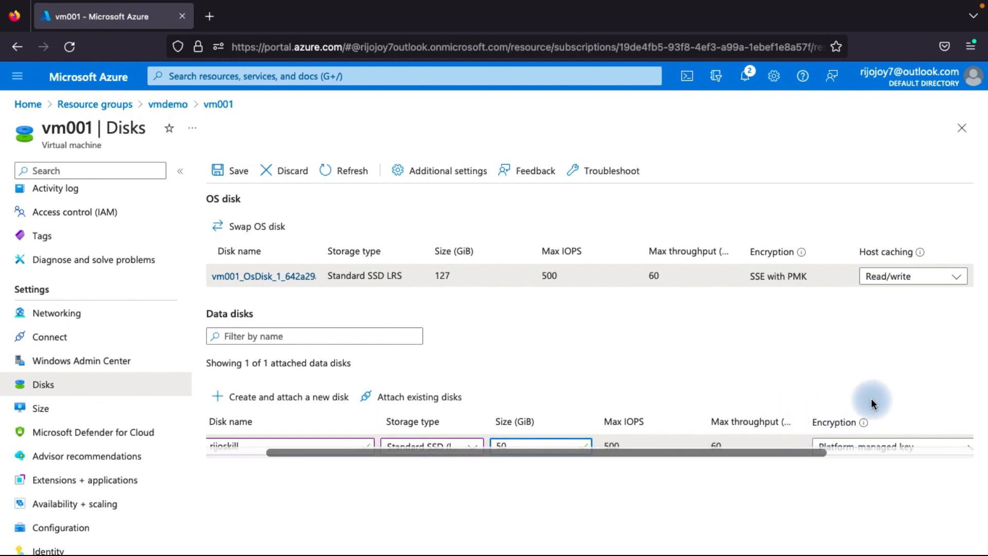
scroll(808, 443, "right", 6)
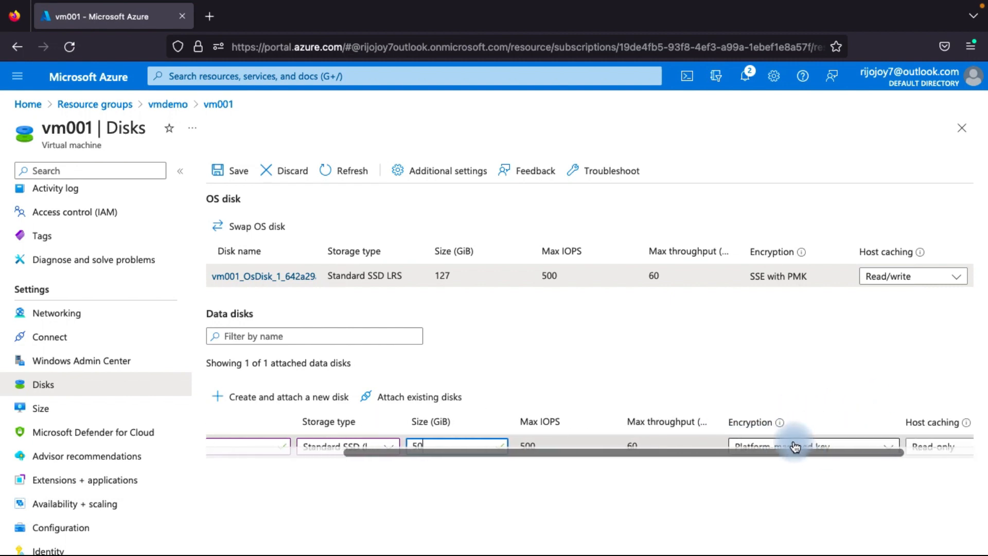
left_click(795, 446)
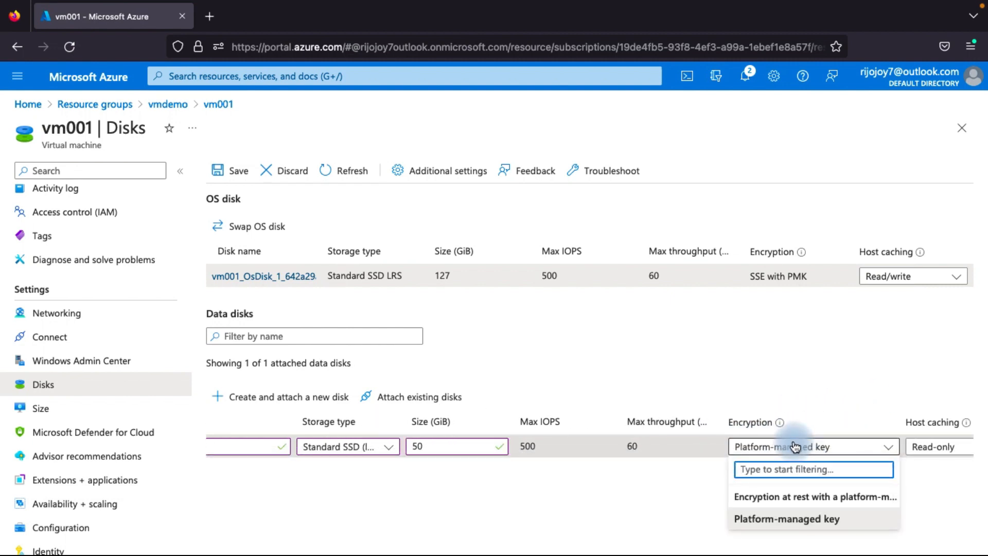
scroll(800, 451, "right", 1)
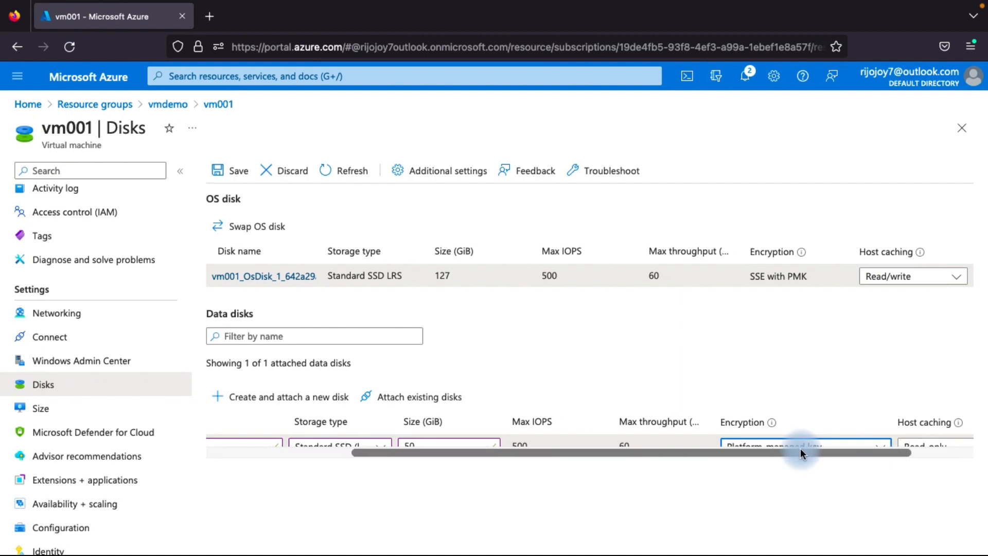
scroll(801, 452, "right", 2)
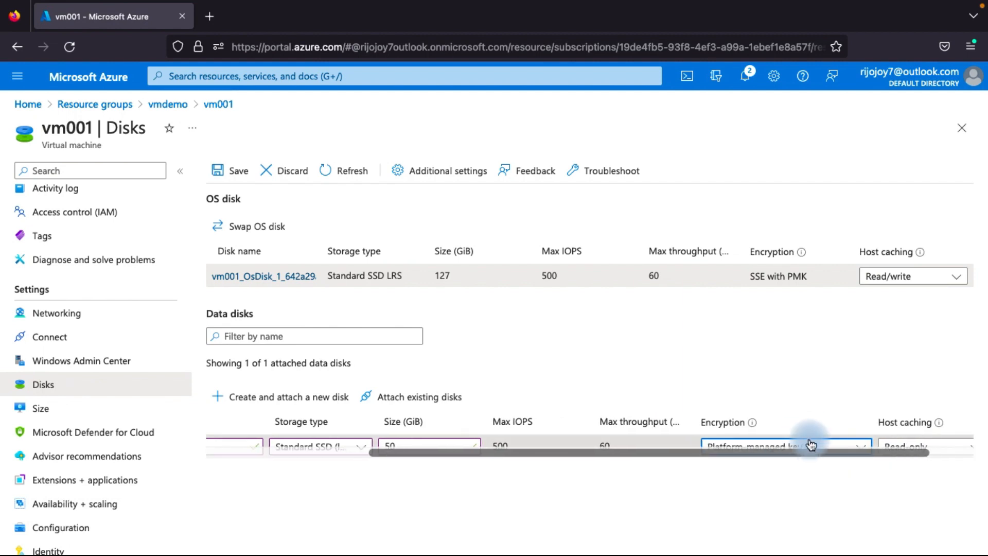
scroll(810, 445, "right", 5)
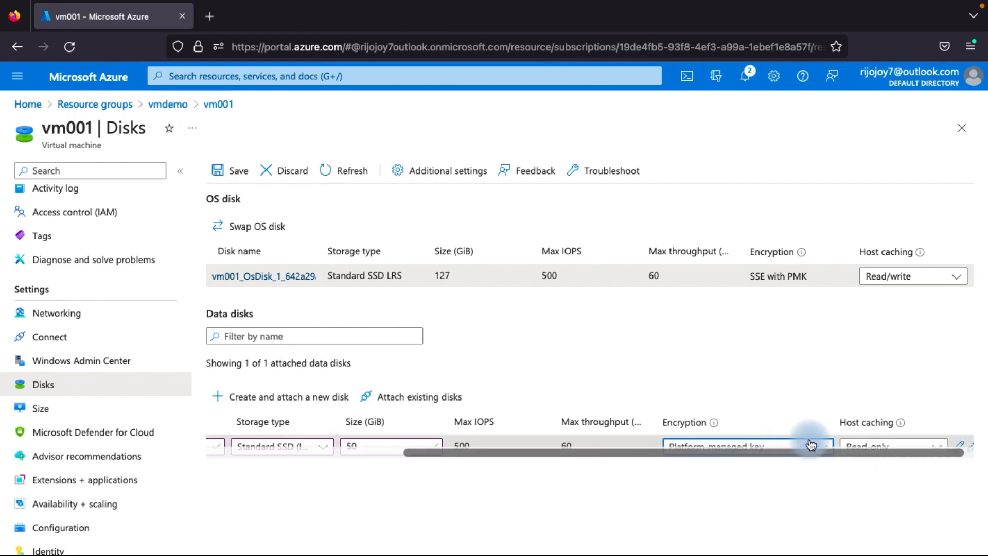
Try the None and Read/write host caching options for the new data disk, and set it back to Read-only
left_click(878, 447)
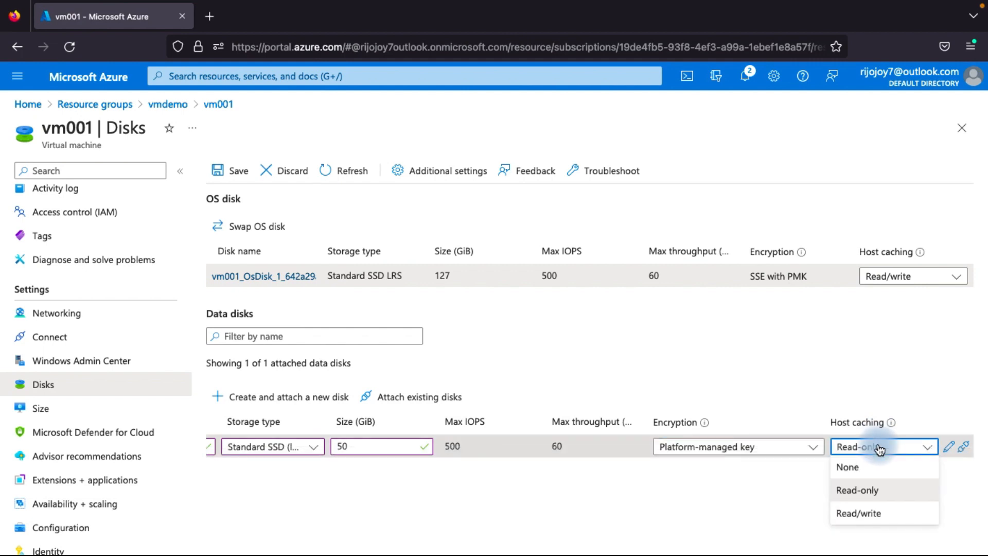
left_click(867, 500)
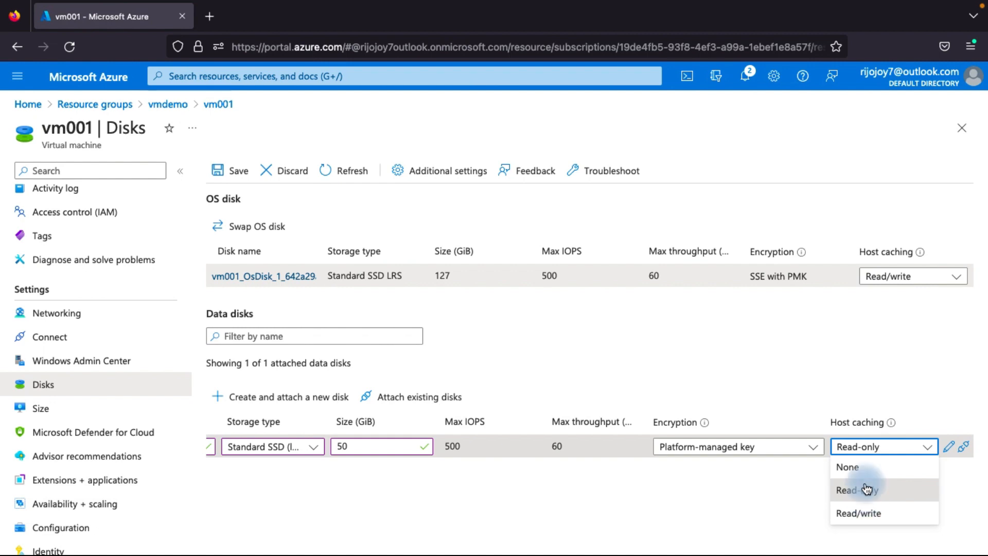
left_click(857, 469)
left_click(849, 446)
left_click(856, 513)
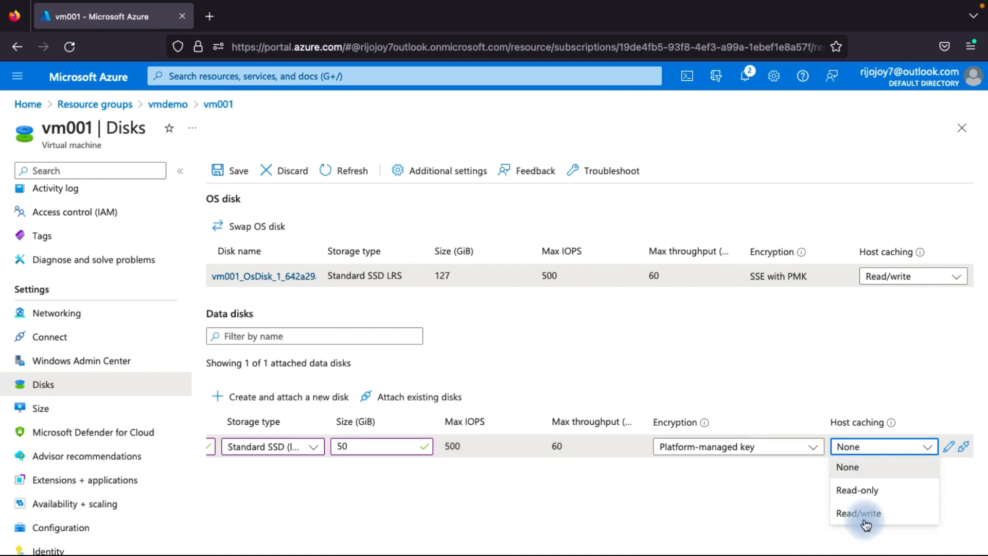
left_click(872, 447)
left_click(864, 491)
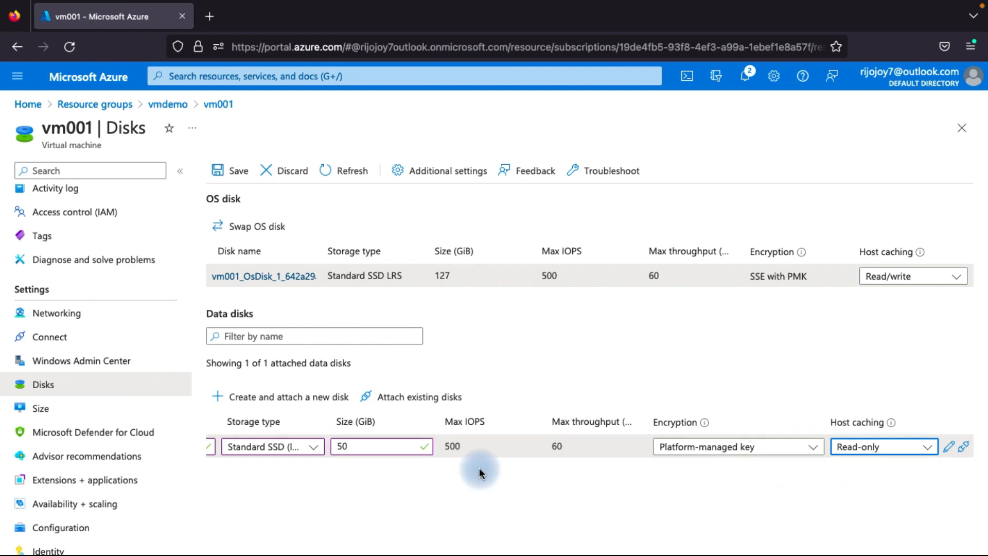
Return to vm001's overview and discard the unsaved data disk edits
scroll(506, 436, "left", 3)
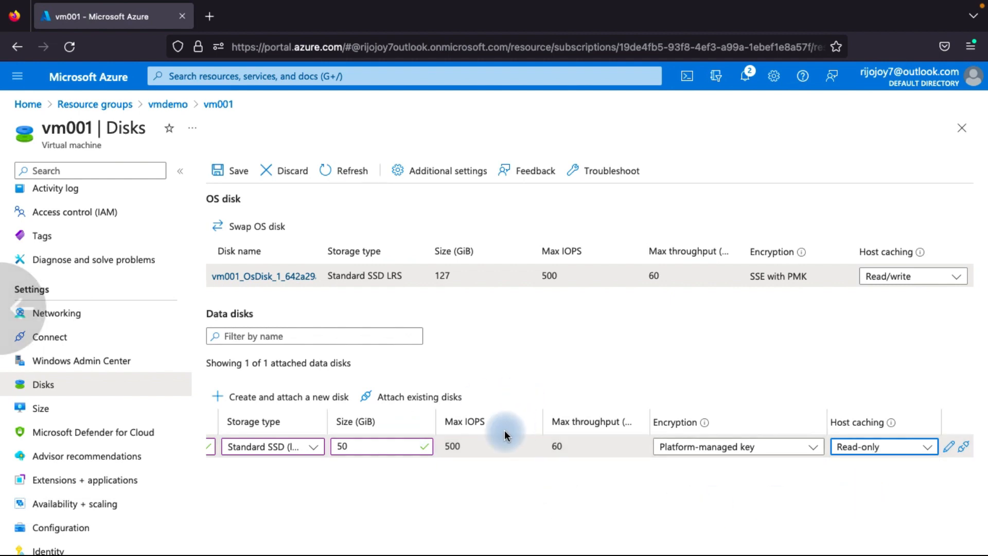
scroll(463, 456, "left", 3)
scroll(458, 456, "left", 3)
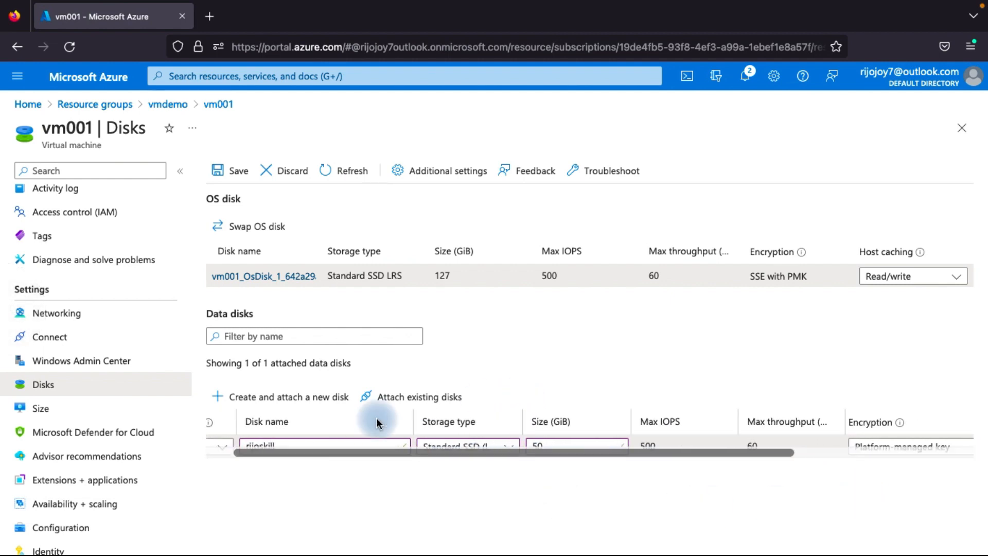
scroll(387, 440, "left", 1)
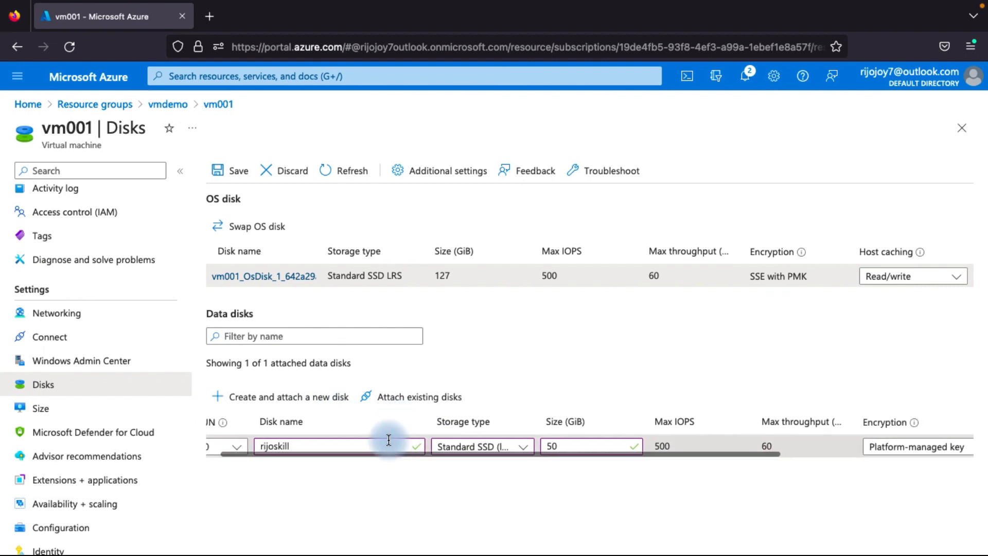
scroll(134, 270, "up", 2)
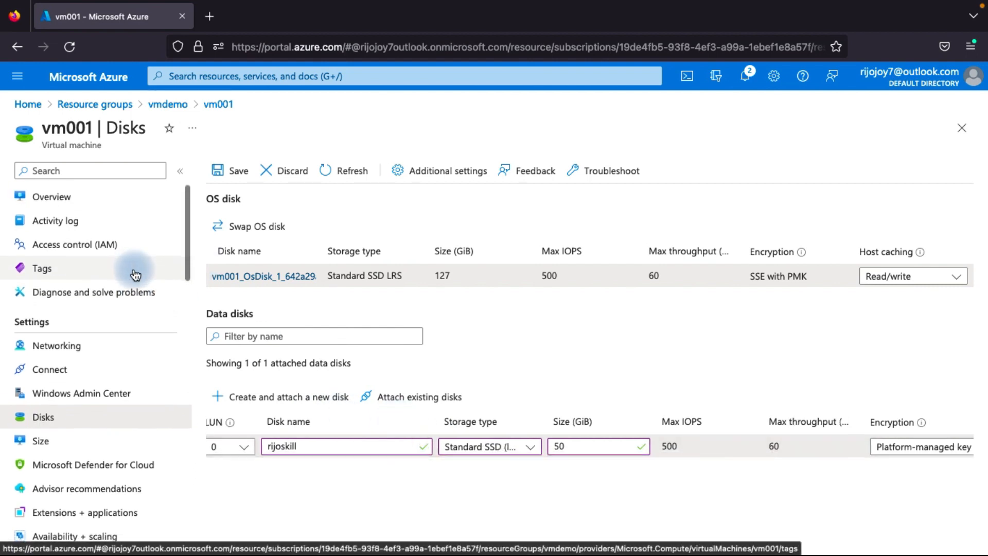
left_click(76, 199)
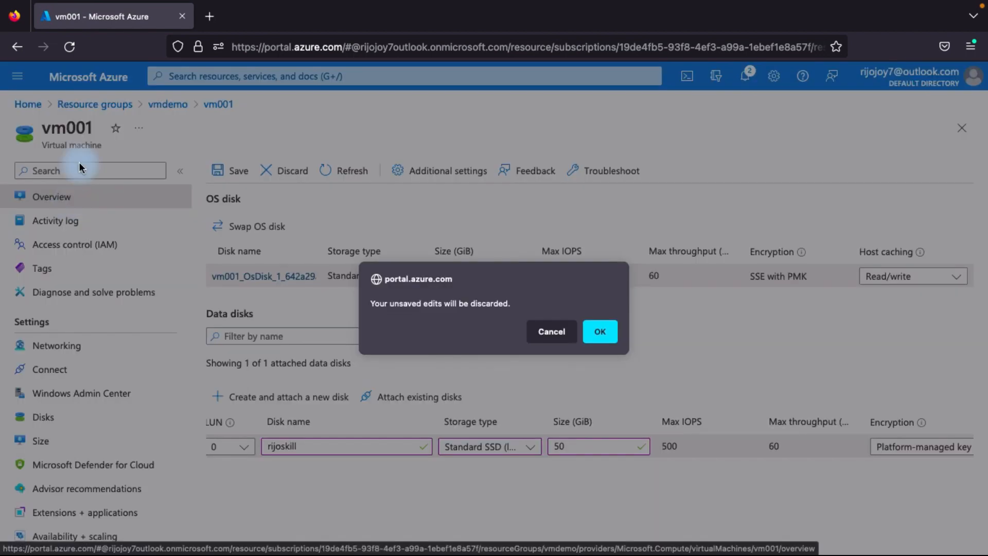
left_click(595, 333)
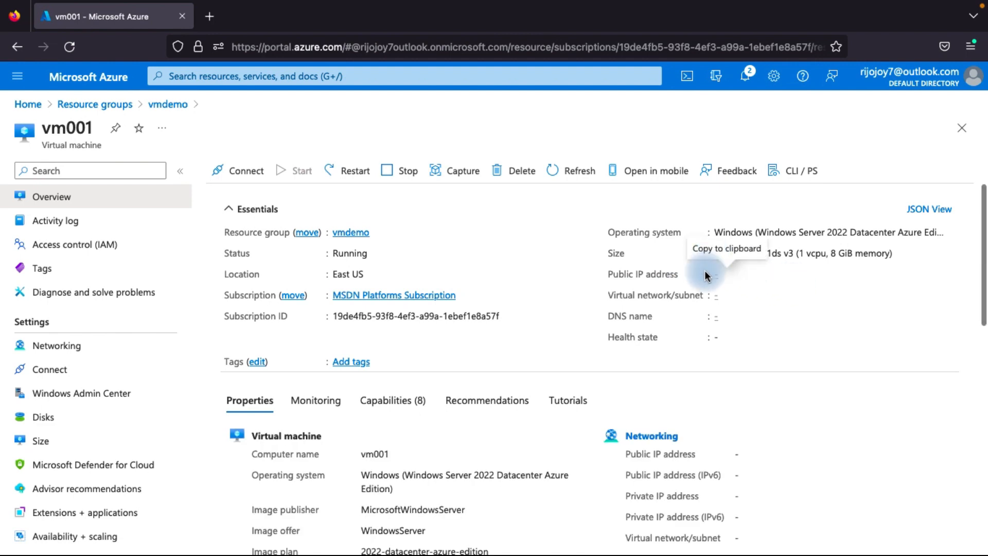
Copy vm001's public IP address and enter it as the PC name of a new connection in Microsoft Remote Desktop
left_click(787, 275)
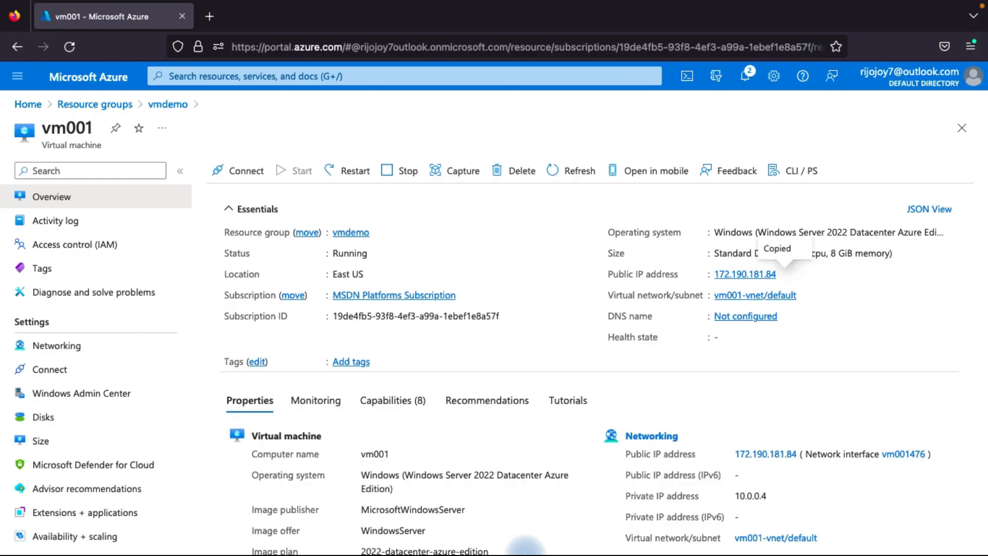
key("F4")
left_click(586, 530)
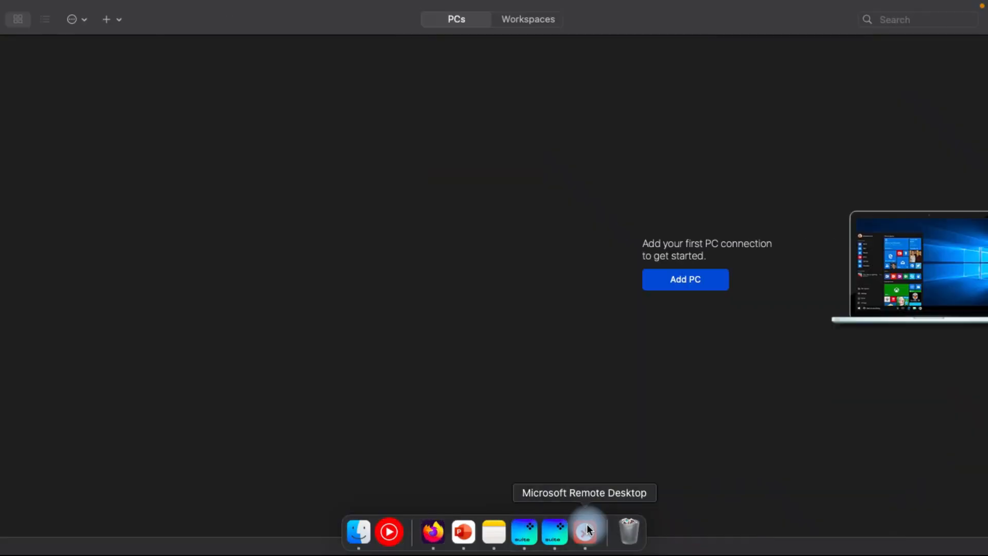
left_click(682, 282)
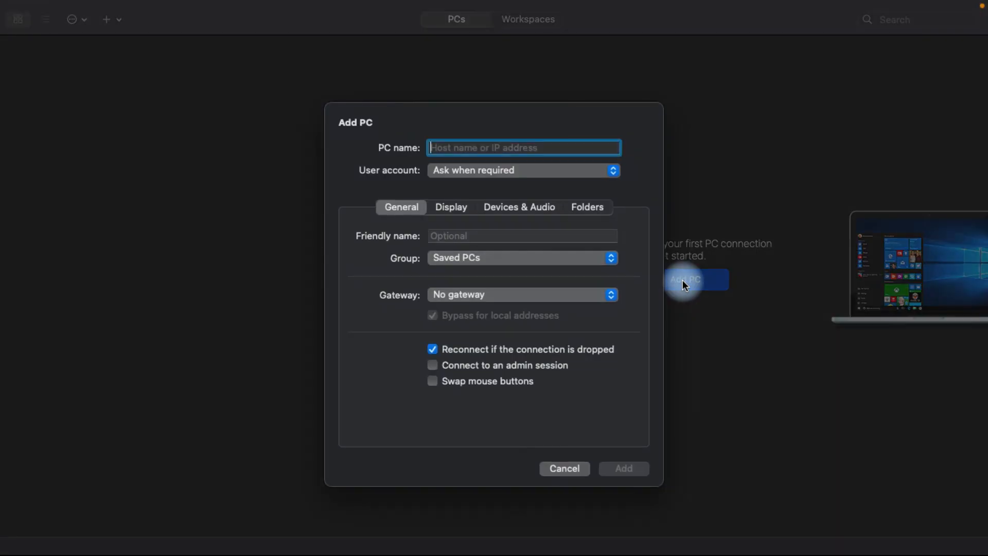
key("super+v")
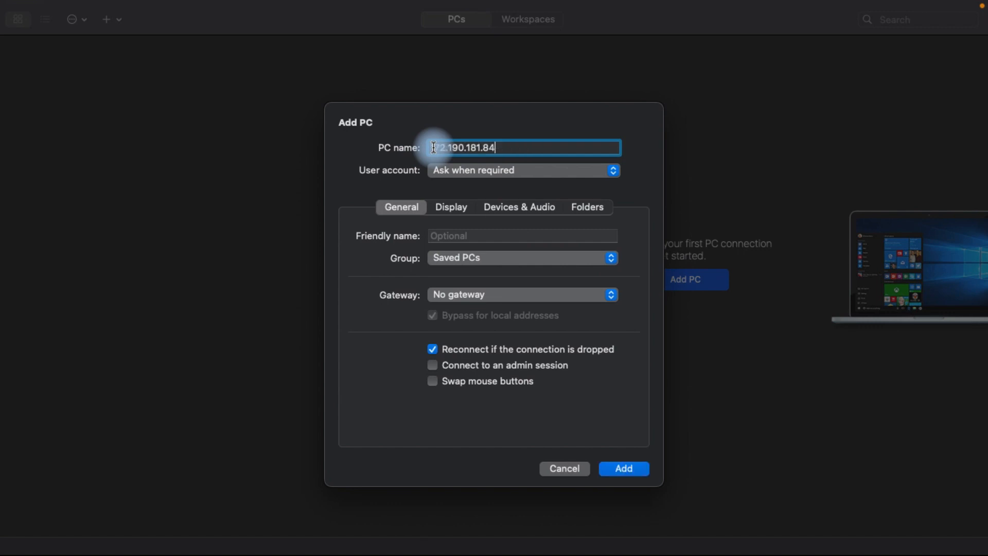
Add a new user account for the connection with the username adminp and the account password
left_click(466, 172)
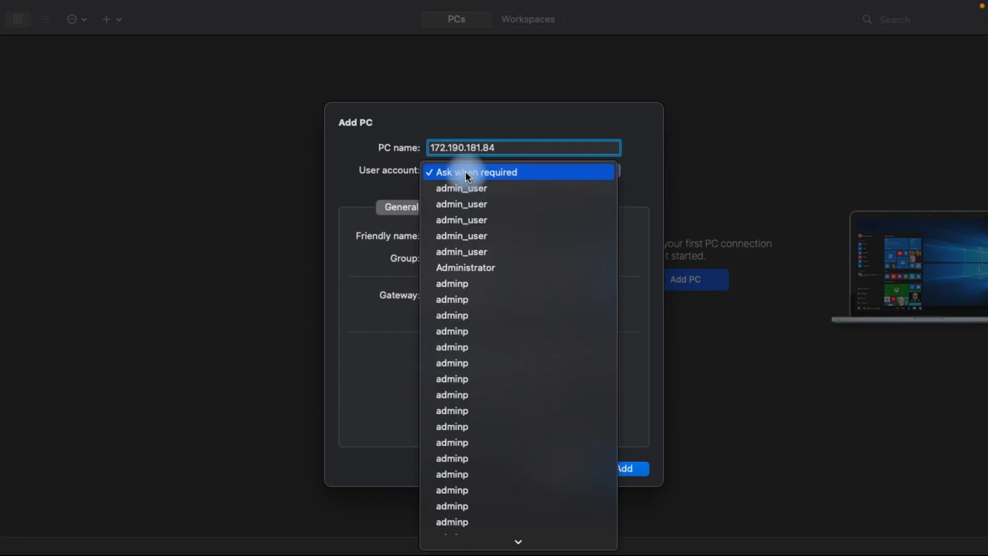
left_click(482, 540)
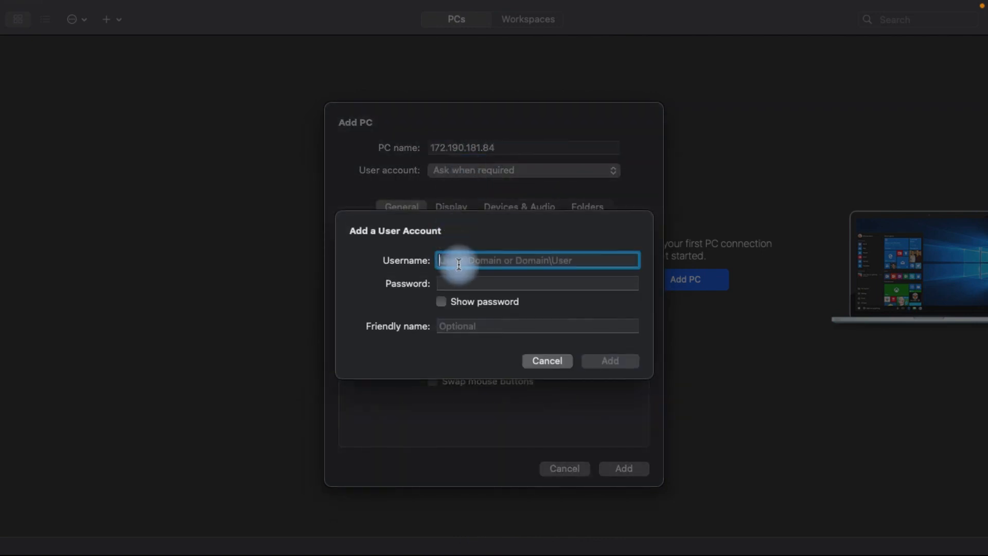
type("adm")
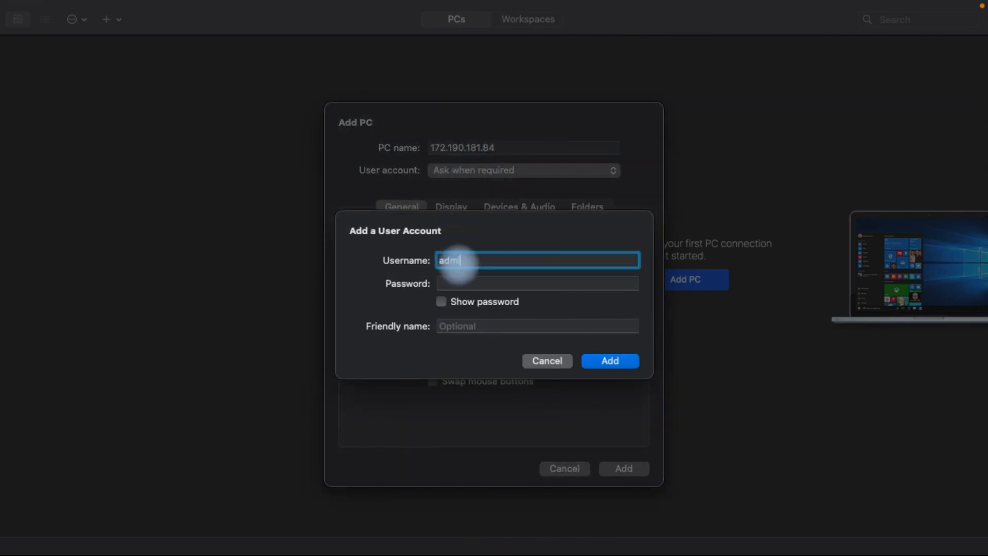
left_click(458, 287)
type("•")
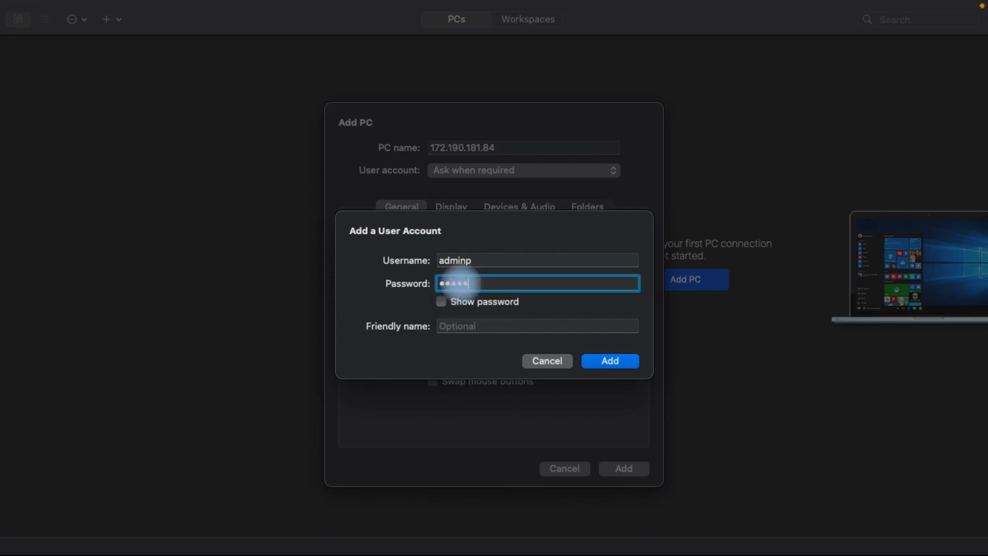
key("BackSpace")
key("BackSpace")
key("BackSpace")
key("BackSpace")
key("BackSpace")
type("•••••••••••••")
left_click(604, 360)
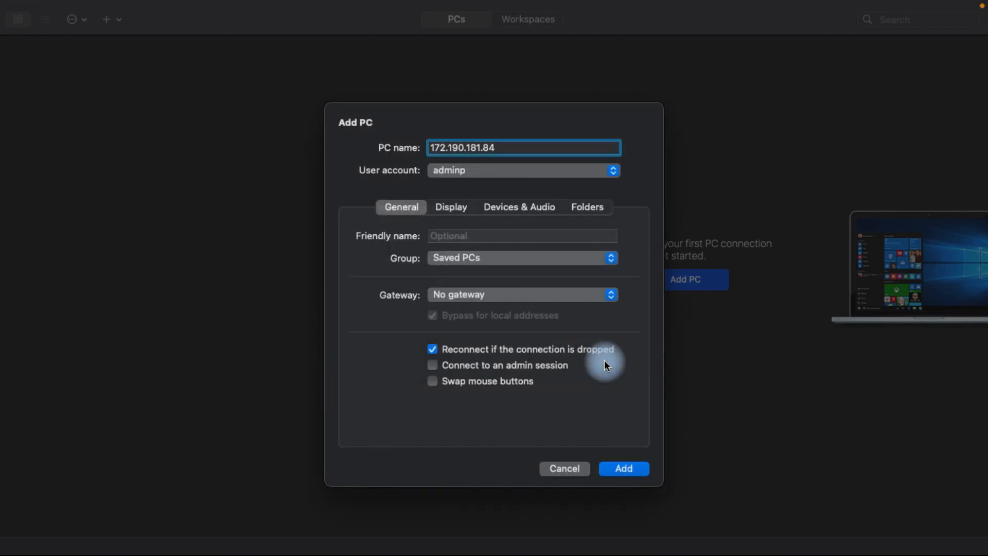
Save the new PC and connect to 172.190.181.84, accepting the certificate prompt
left_click(623, 469)
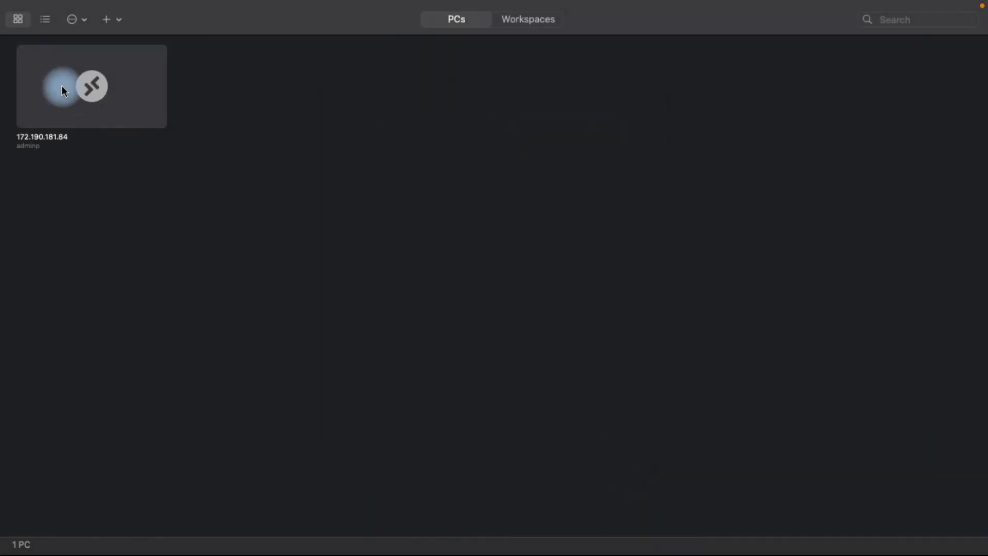
double_click(75, 97)
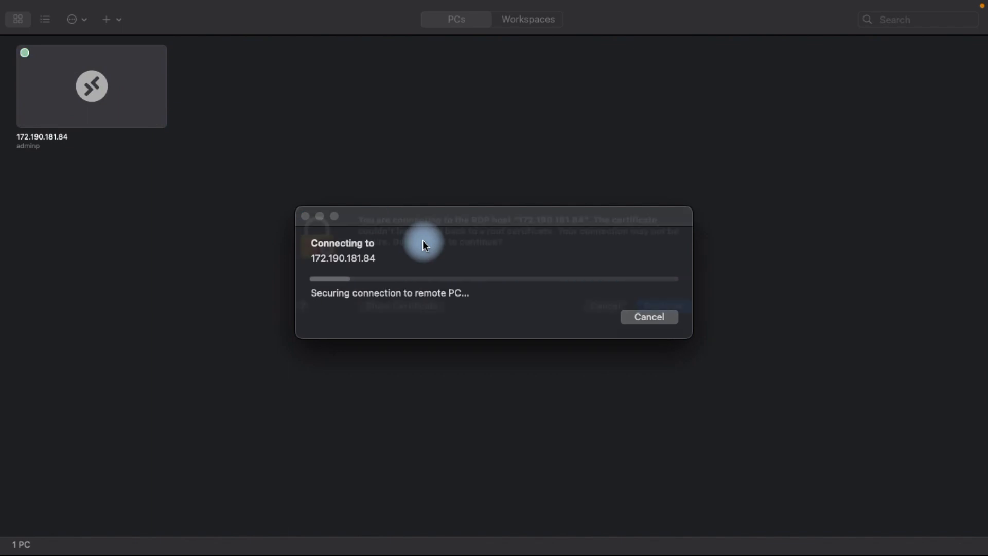
left_click(663, 332)
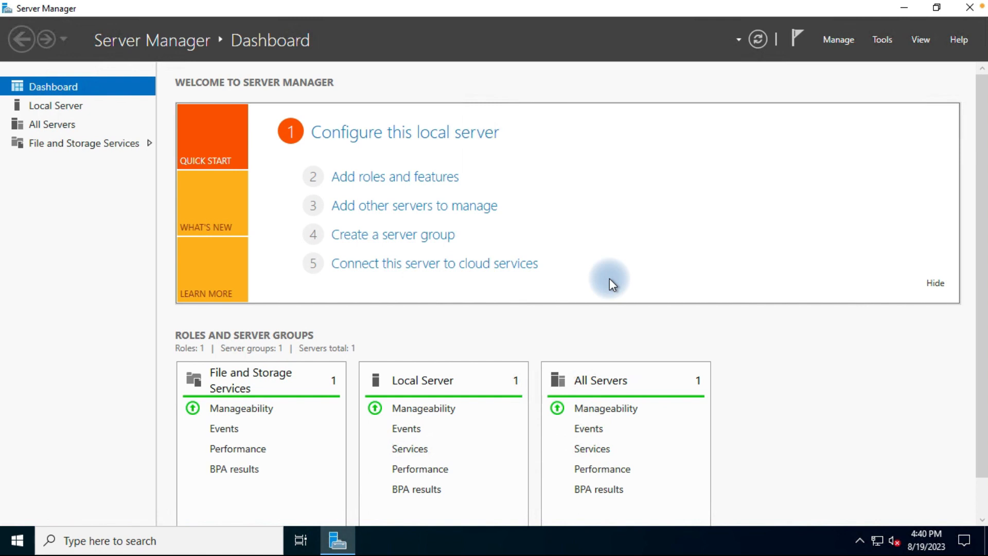
Open This PC in File Explorer on the virtual machine and examine the sizes of its Windows and Temporary Storage drives
left_click(17, 540)
type("file")
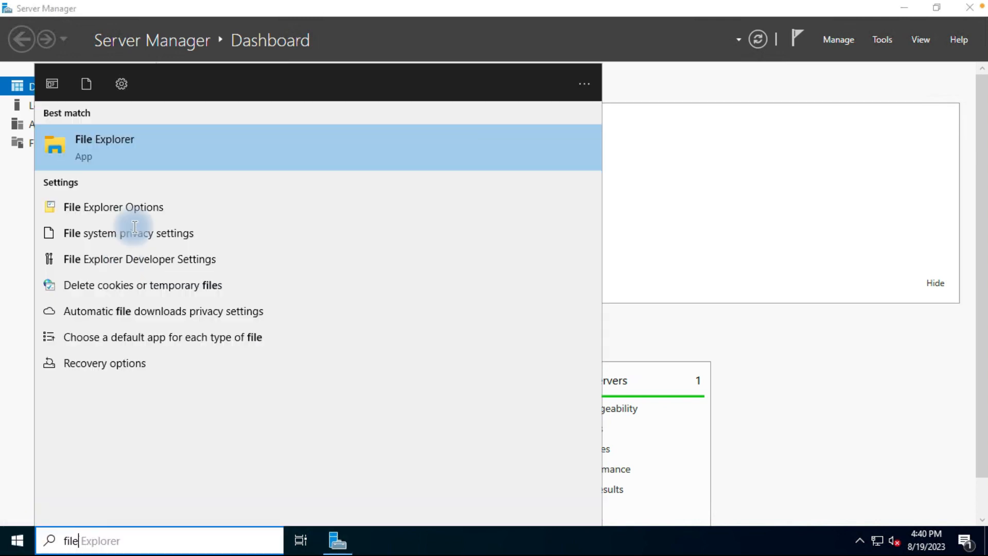
left_click(136, 155)
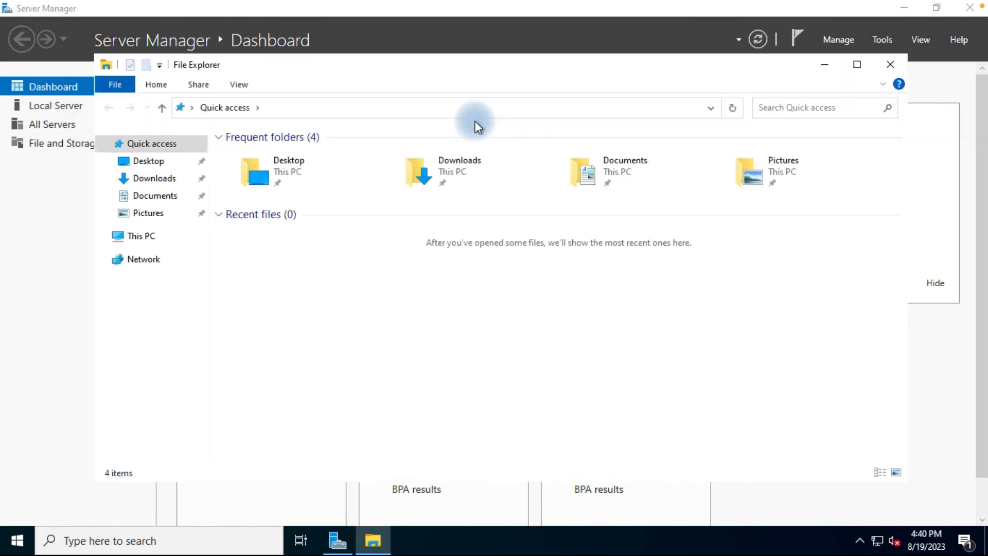
left_click(137, 236)
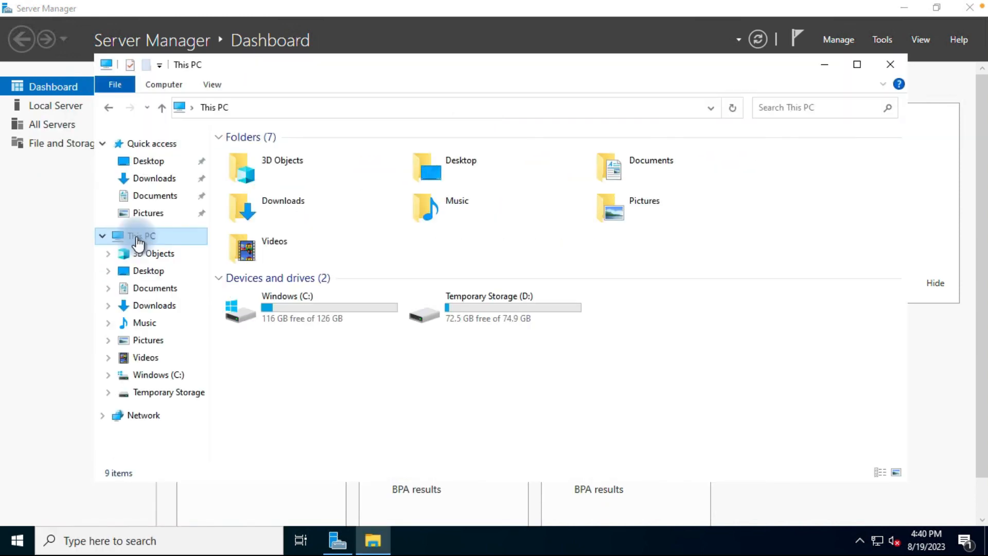
left_click(302, 322)
left_click(547, 319)
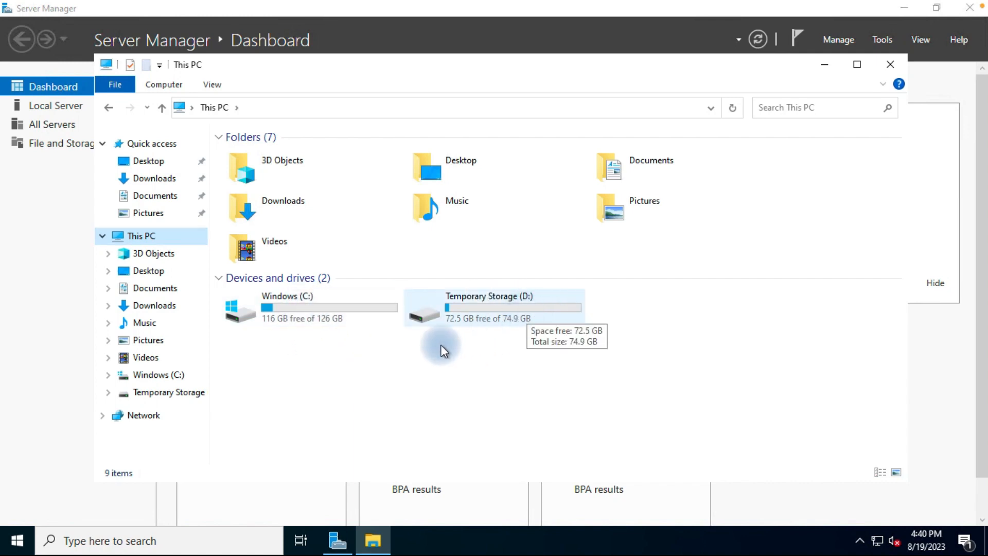
left_click(343, 326)
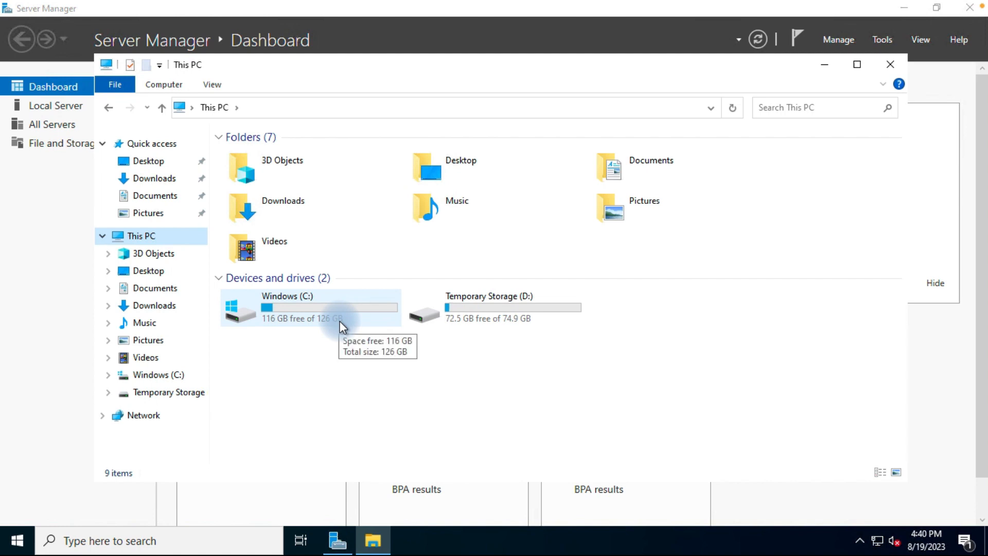
left_click(285, 350)
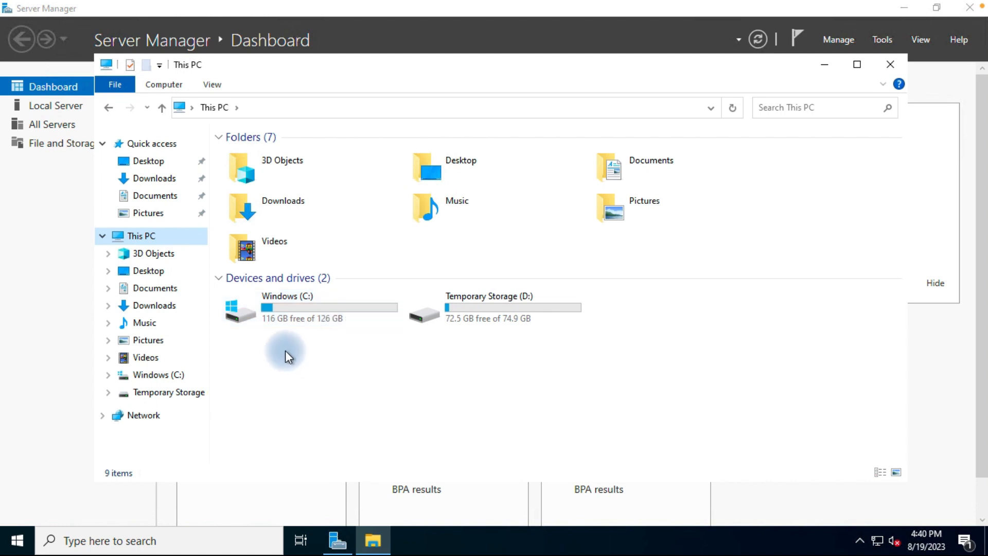
left_click(297, 318)
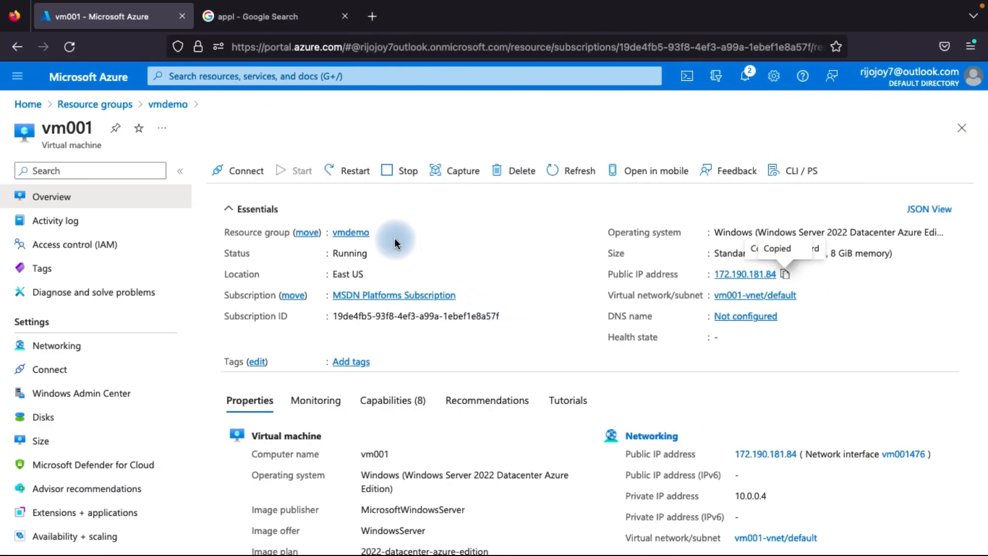
Return to the Azure portal, open vm001's Disks page and add a new data disk named rijoskill
left_click(52, 421)
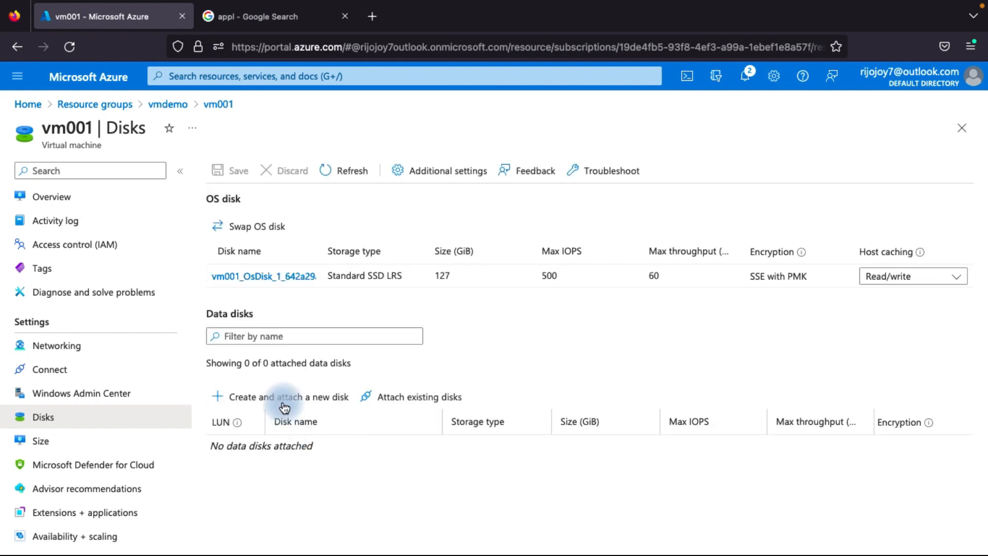
left_click(318, 402)
left_click(326, 453)
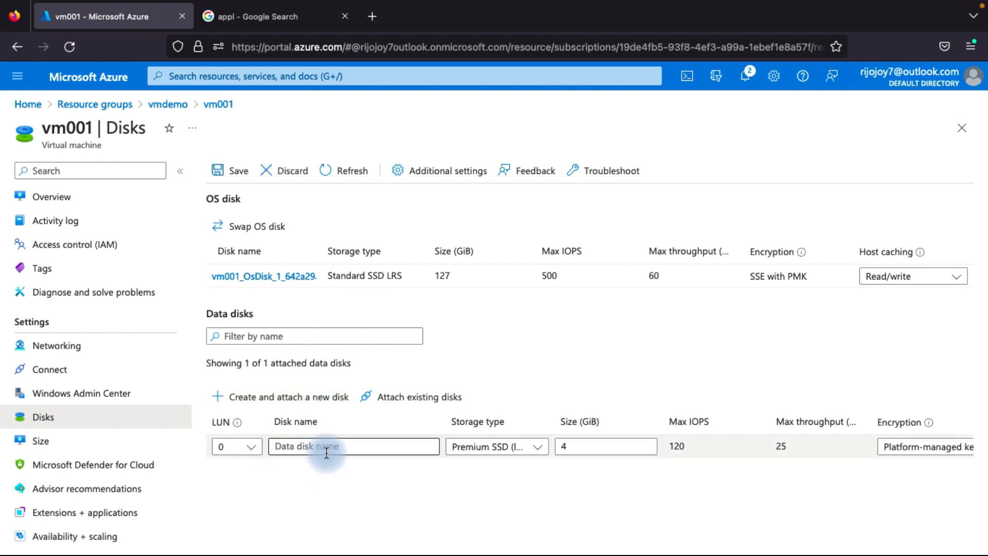
type("rijoskill")
Set the new data disk's storage type to zone-redundant Standard SSD and its size to 50 GiB
left_click(504, 447)
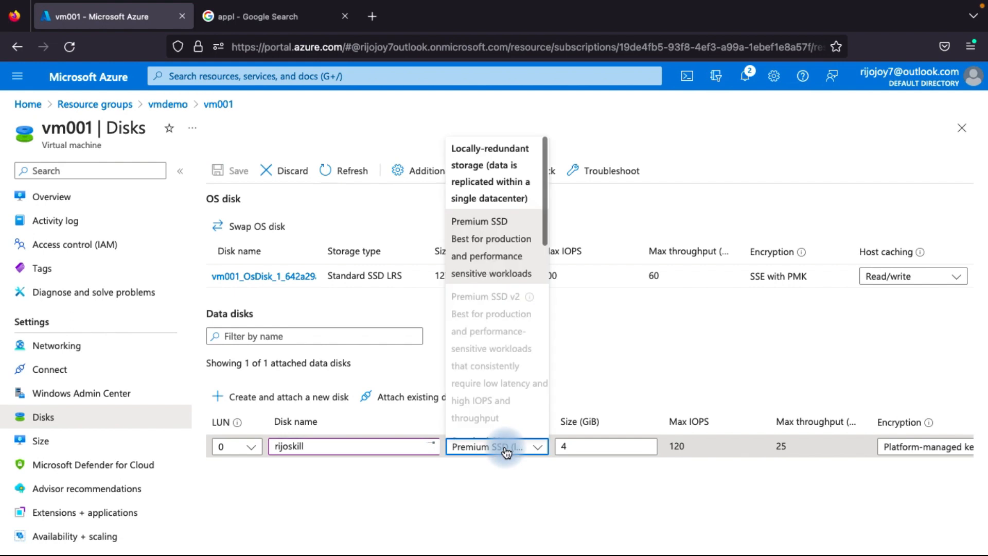
scroll(493, 353, "down", 6)
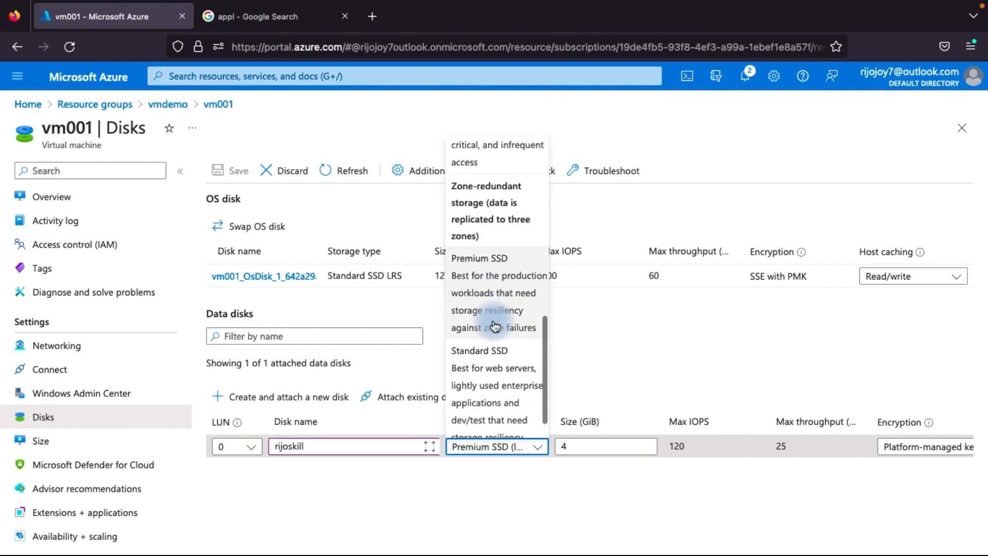
scroll(494, 327, "down", 1)
left_click(495, 344)
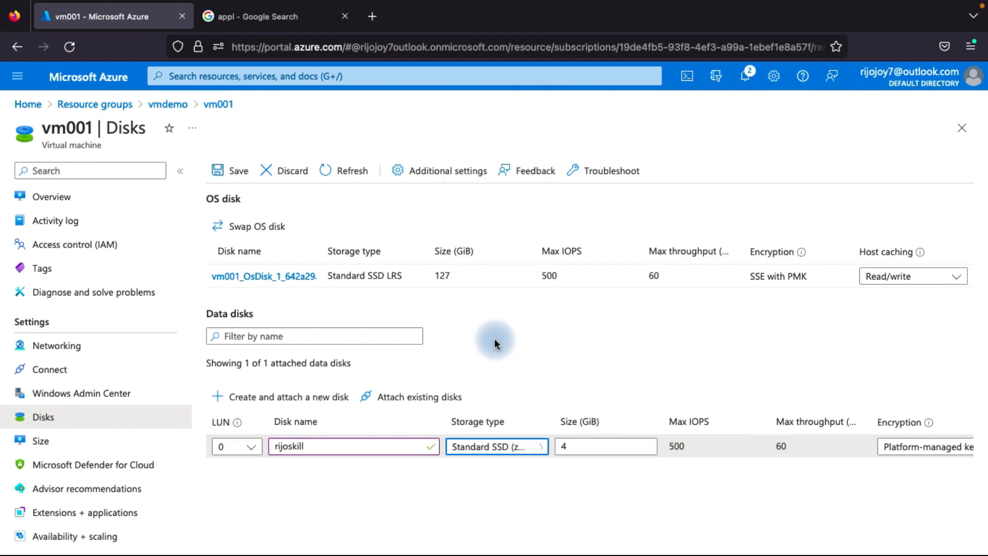
left_click(596, 448)
type("50")
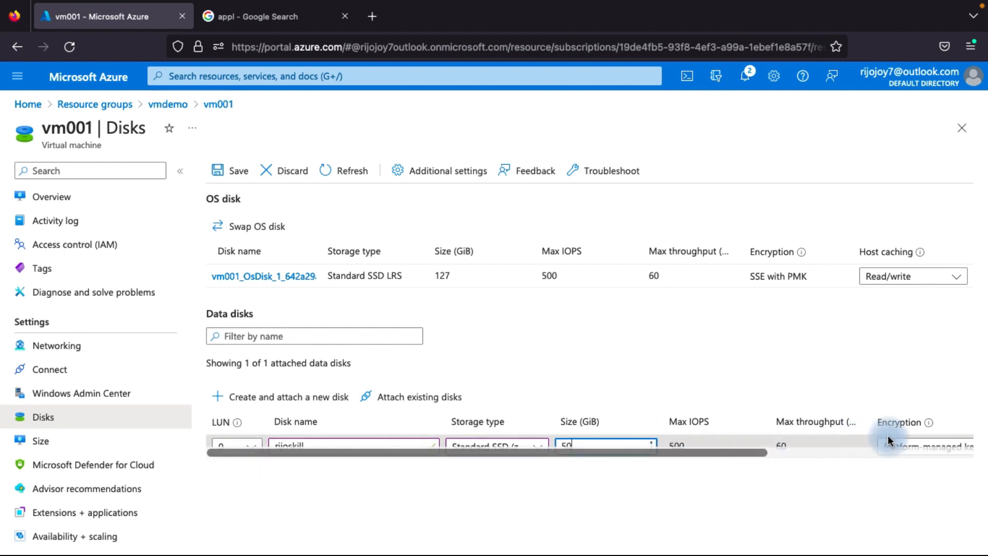
Review the new data disk's encryption and host caching settings, and save the disk changes to vm001
scroll(904, 448, "right", 5)
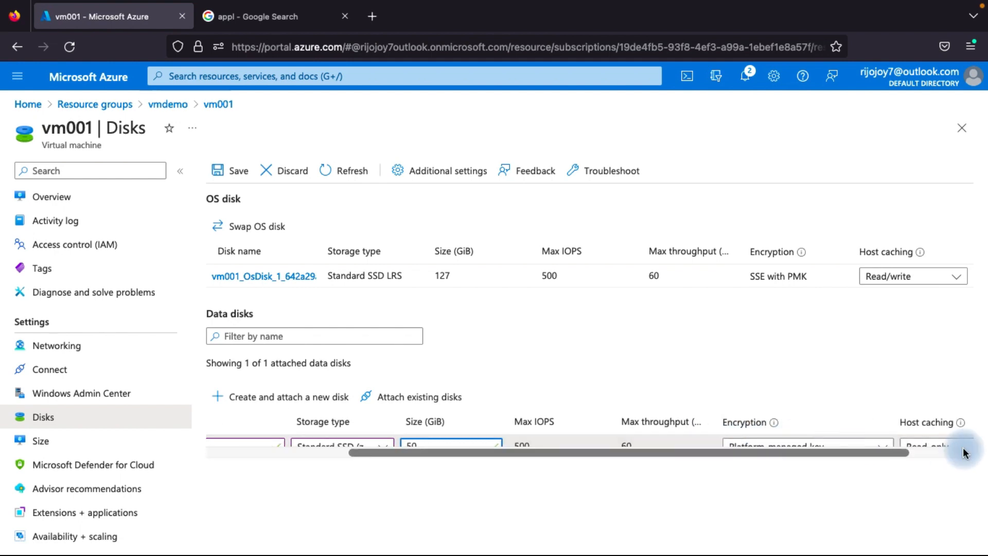
scroll(948, 447, "right", 1)
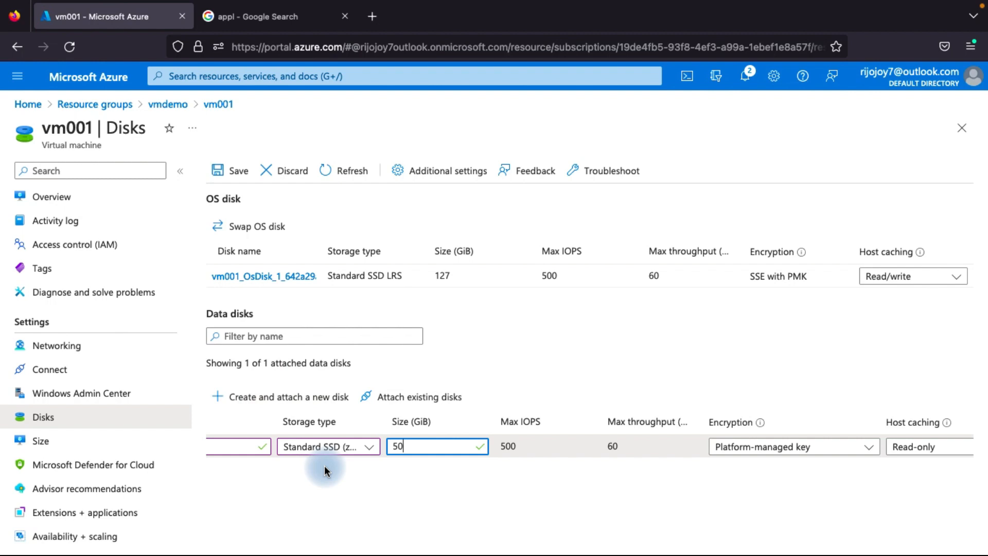
scroll(794, 450, "right", 1)
scroll(794, 449, "right", 3)
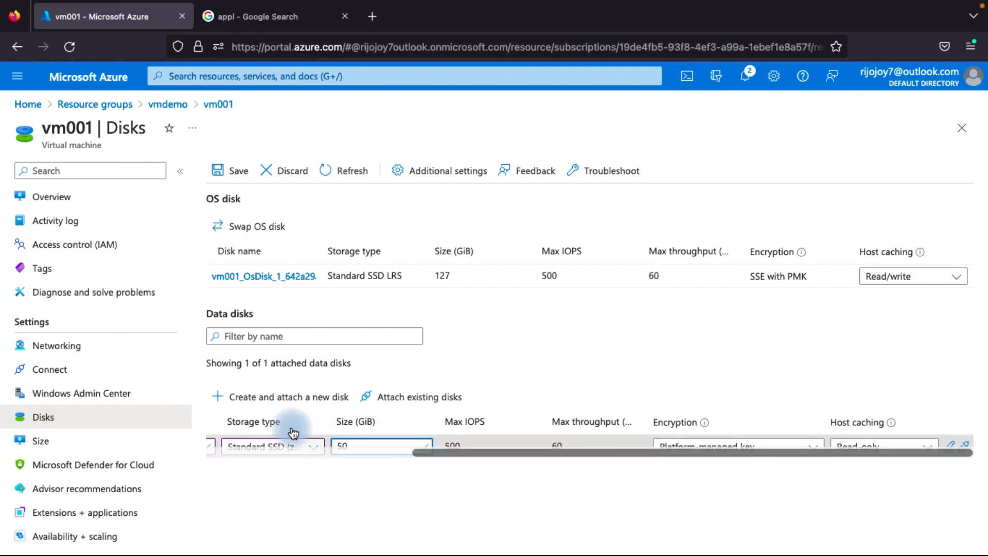
left_click(229, 172)
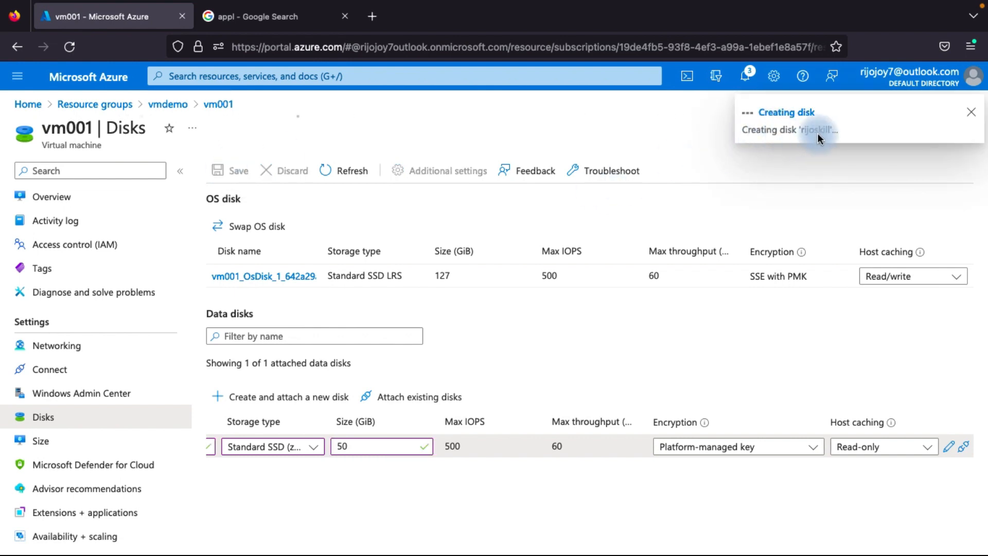
Check the disk creation notifications and refresh vm001's disk list
left_click(788, 172)
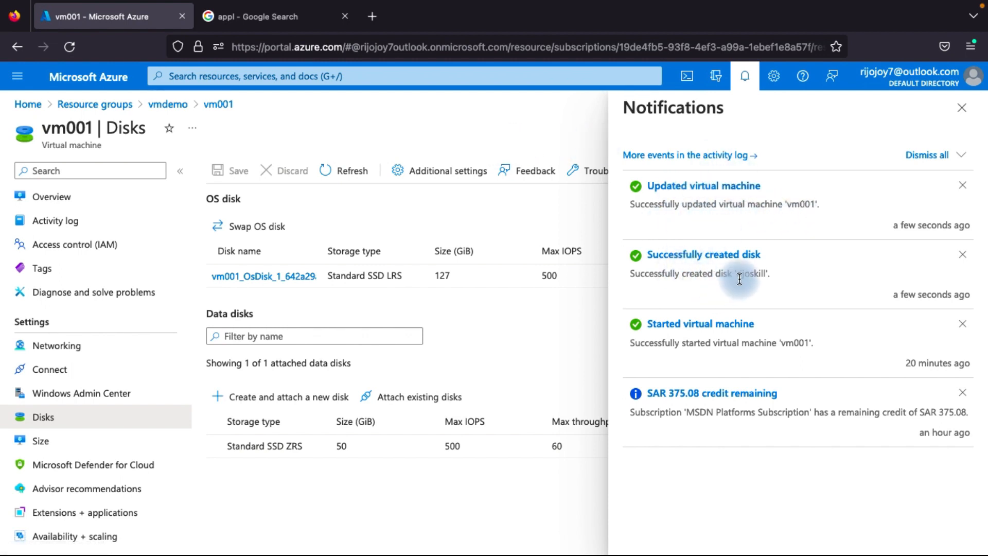
left_click(331, 467)
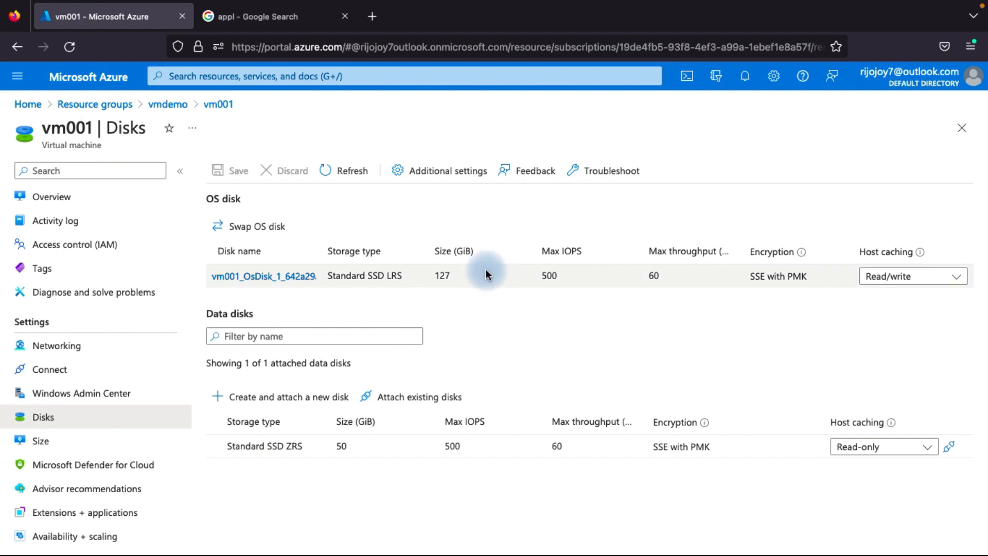
left_click(352, 170)
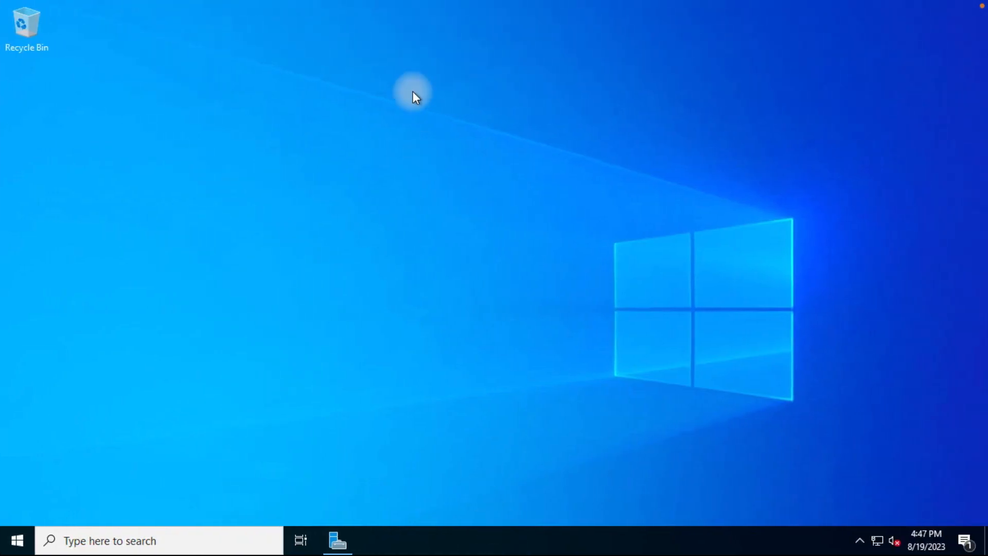
Refresh the VM's desktop, then open This PC in File Explorer and refresh its list of drives
right_click(413, 91)
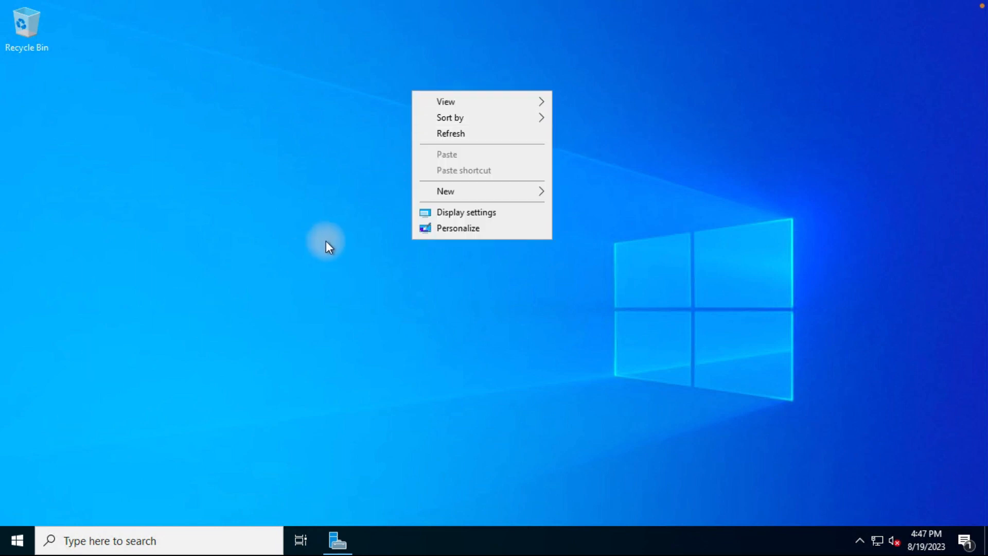
left_click(462, 135)
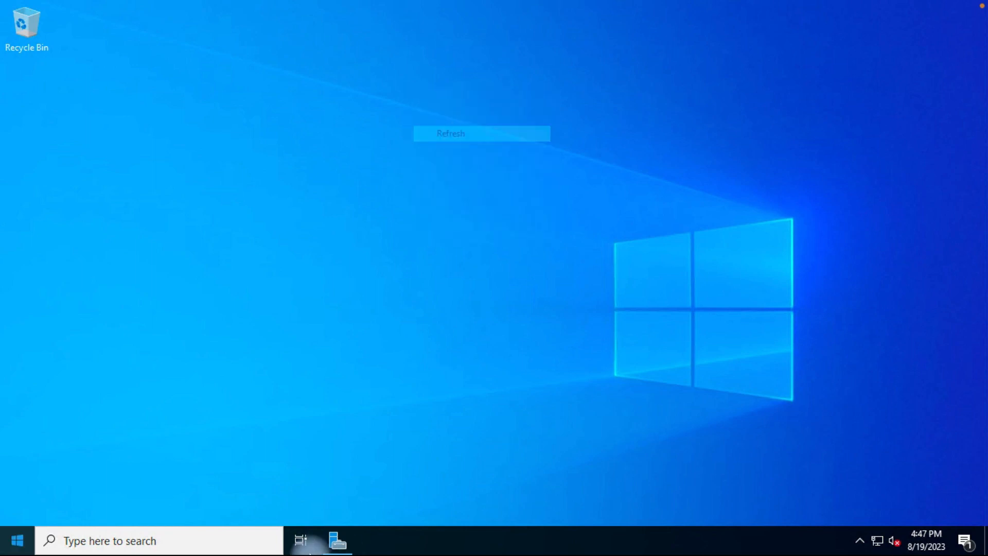
left_click(13, 548)
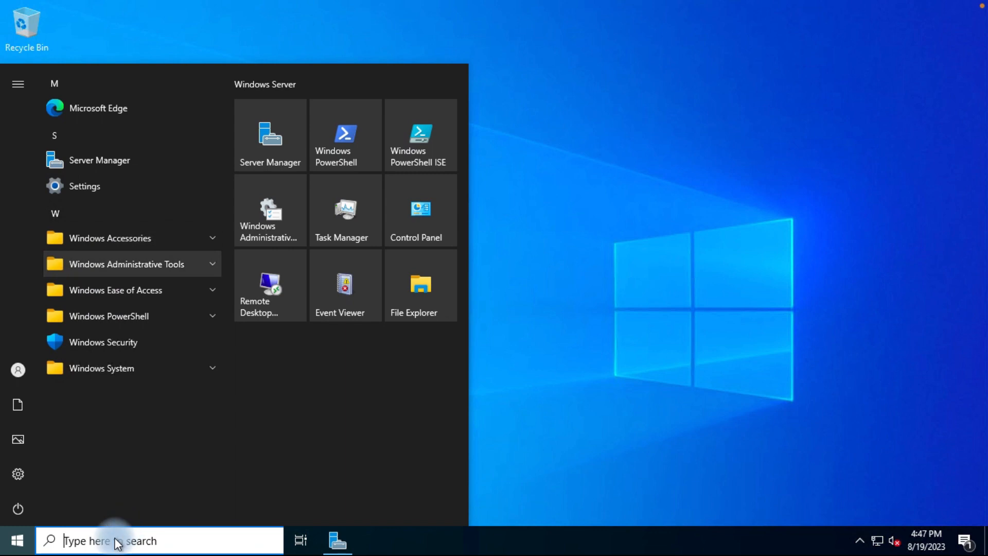
left_click(413, 294)
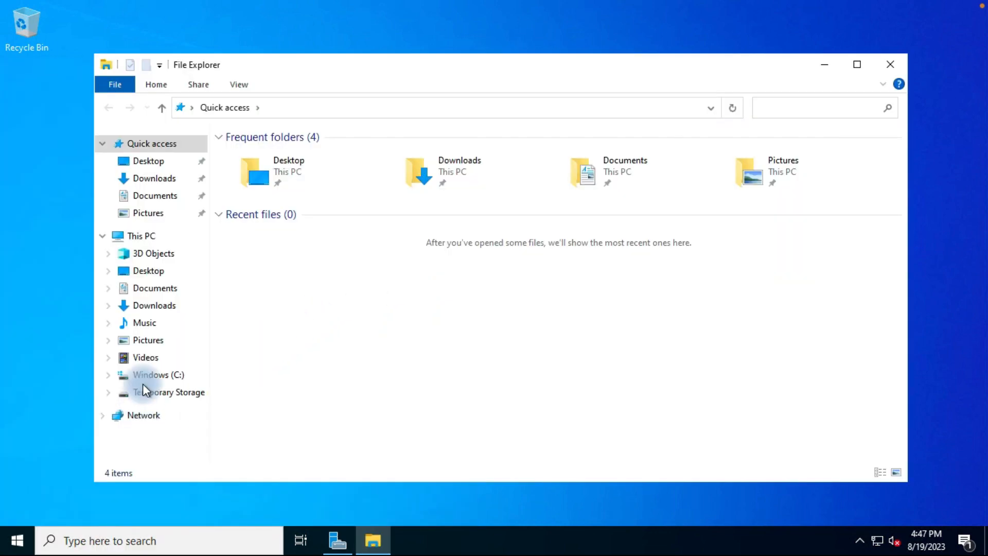
left_click(151, 238)
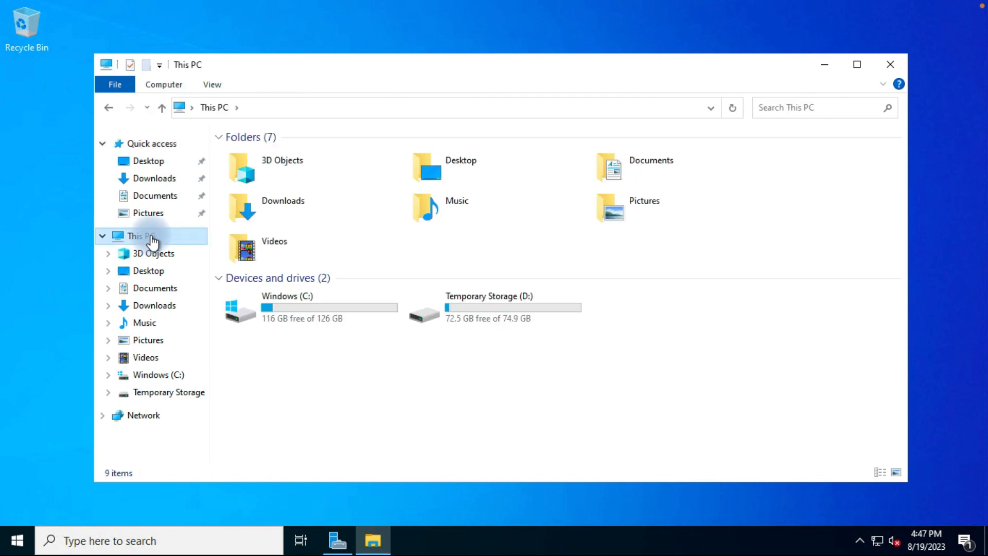
right_click(431, 385)
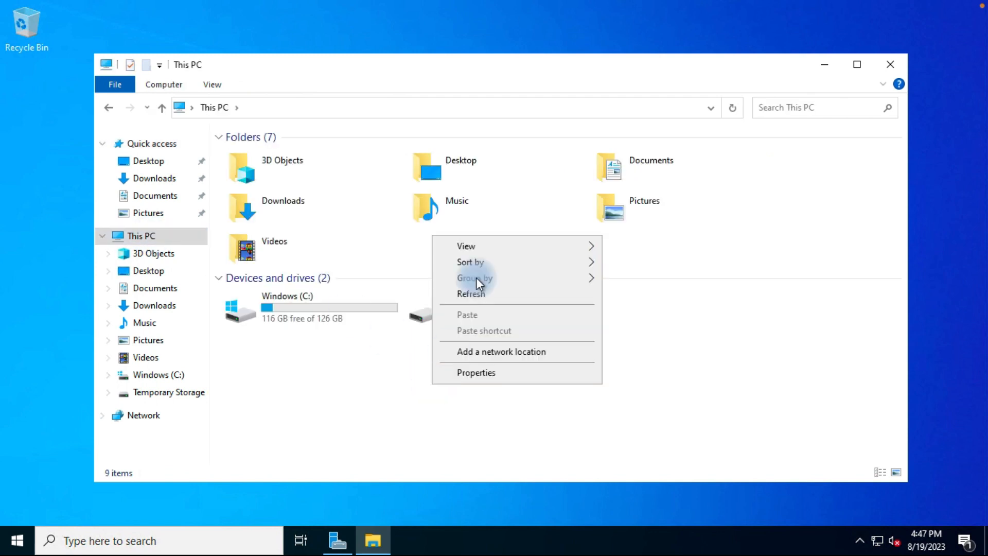
left_click(479, 290)
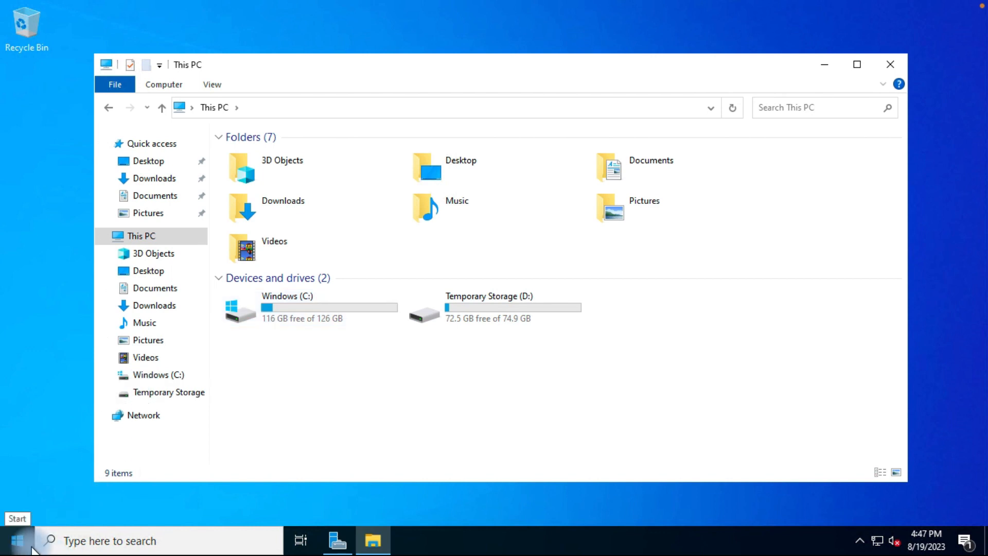
Switch to Server Manager through the Manage command of This PC and inspect vm001's volumes, selecting Temporary Storage D:
left_click(153, 235)
right_click(158, 234)
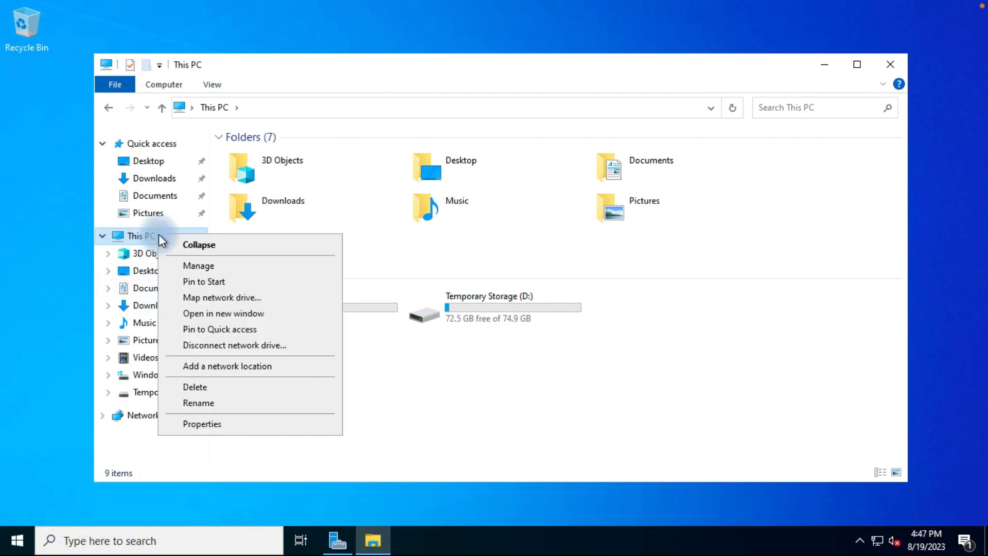
left_click(204, 265)
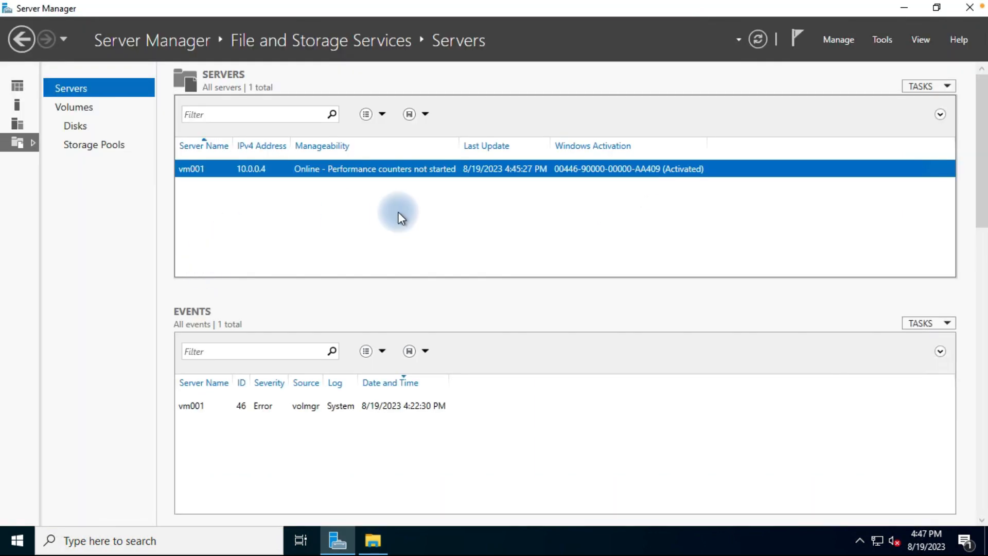
left_click(290, 174)
left_click(76, 146)
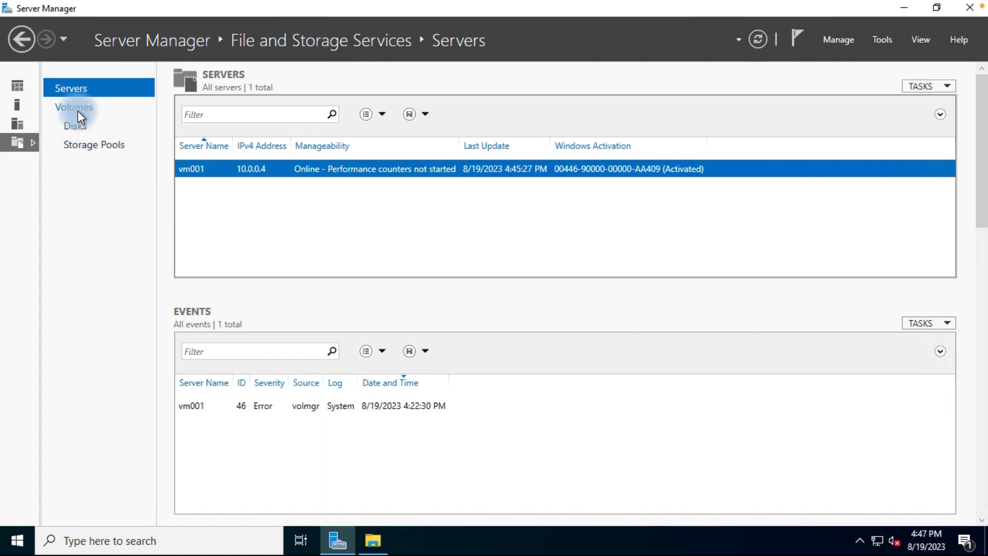
left_click(730, 80)
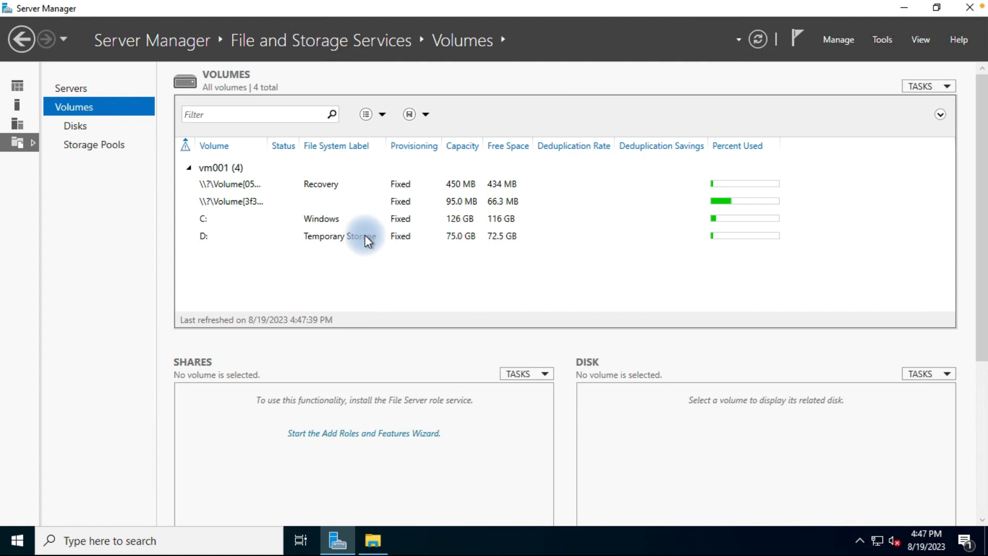
left_click(597, 239)
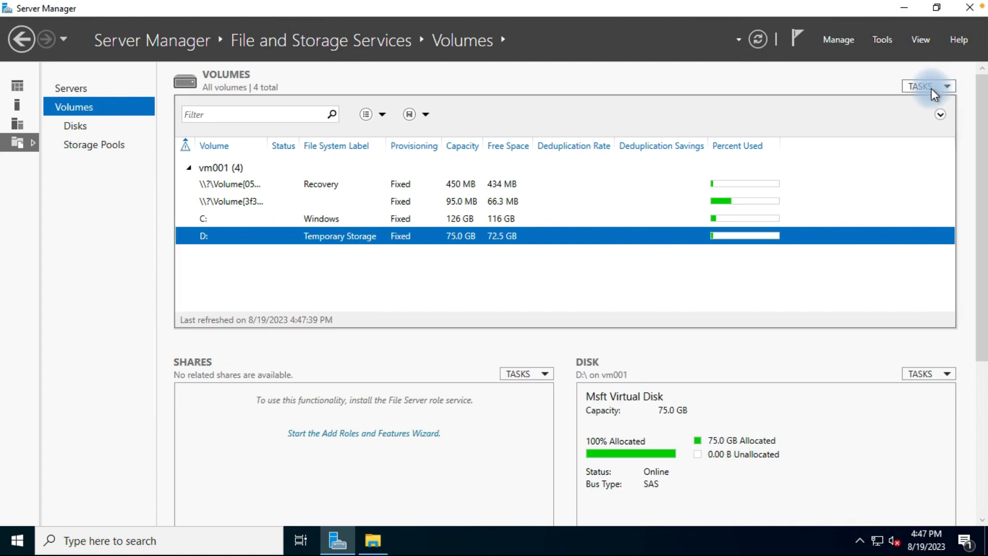
Rescan the storage from vm001's volume list and confirm the rescan
left_click(936, 87)
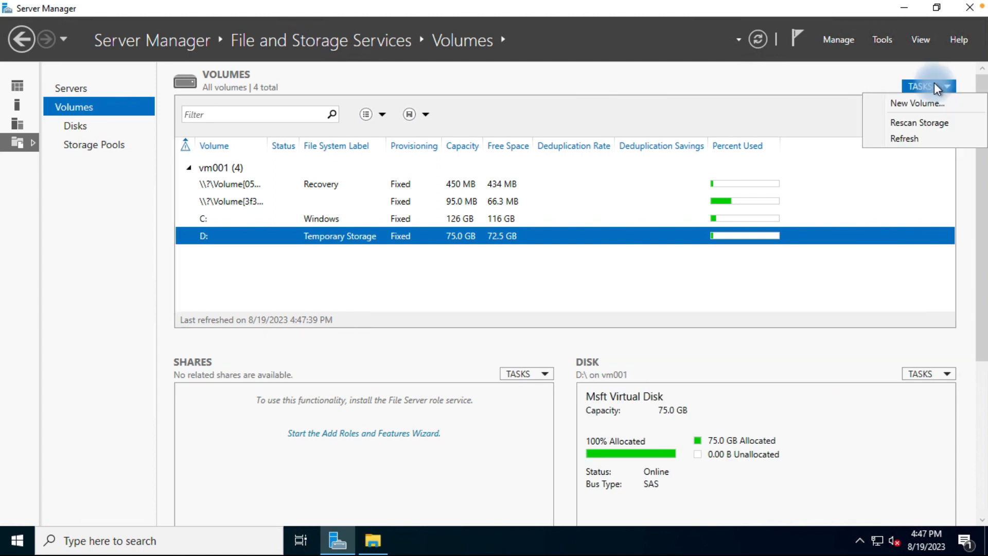
left_click(925, 129)
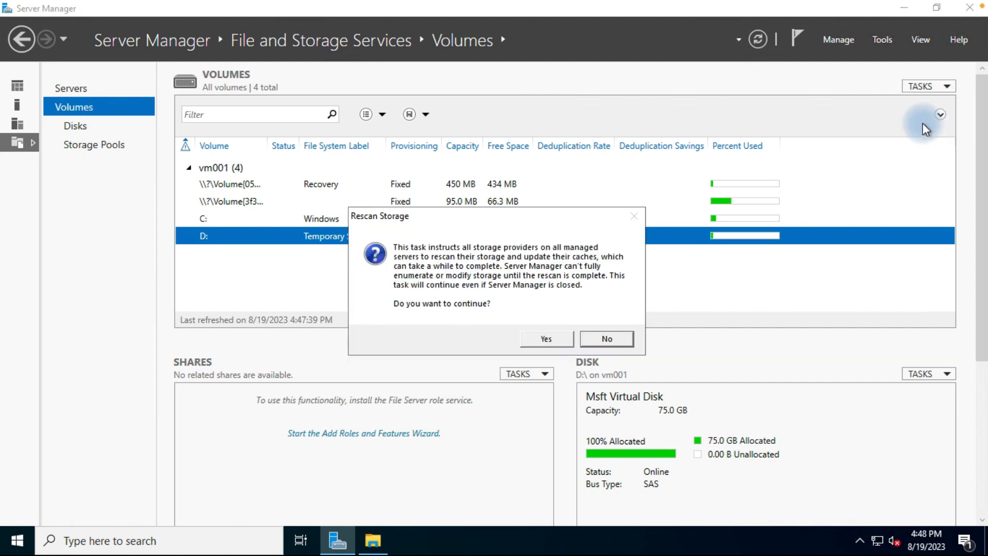
left_click(566, 341)
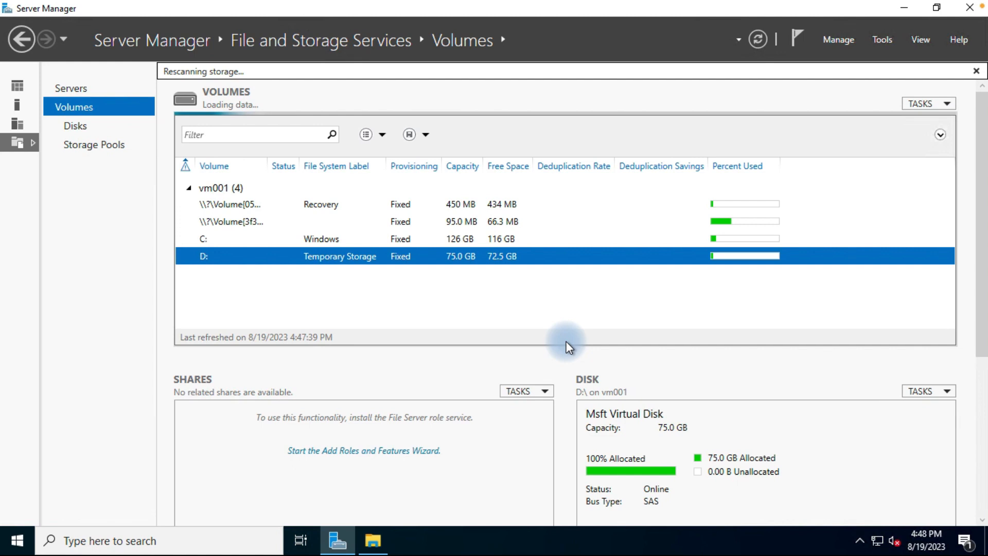
Display vm001's disks and rescan the storage from the disk list, confirming the request
left_click(79, 127)
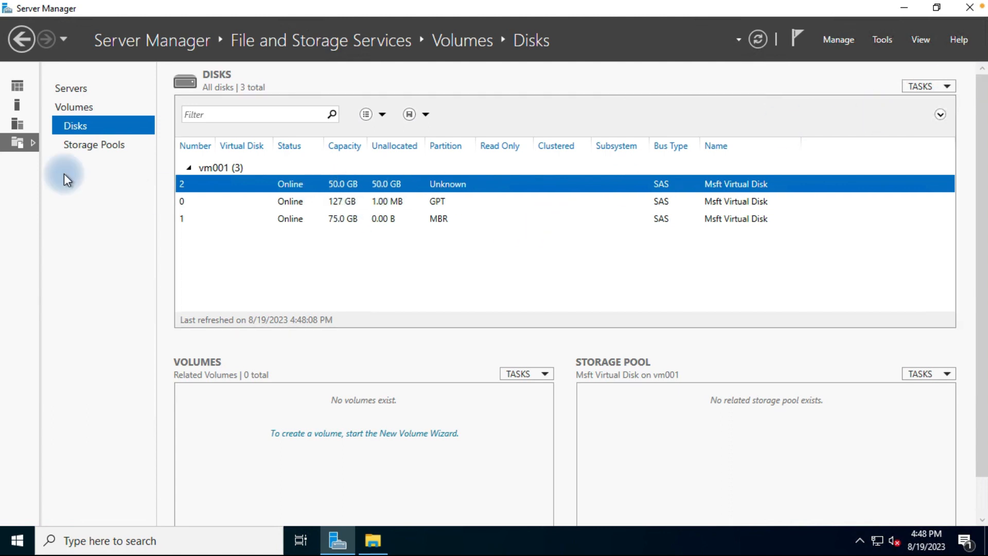
left_click(928, 86)
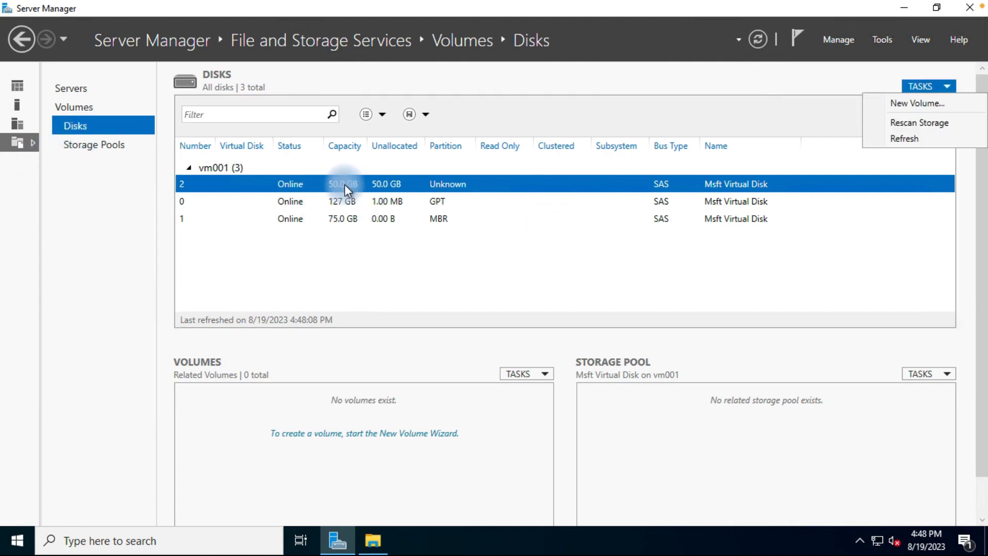
left_click(925, 123)
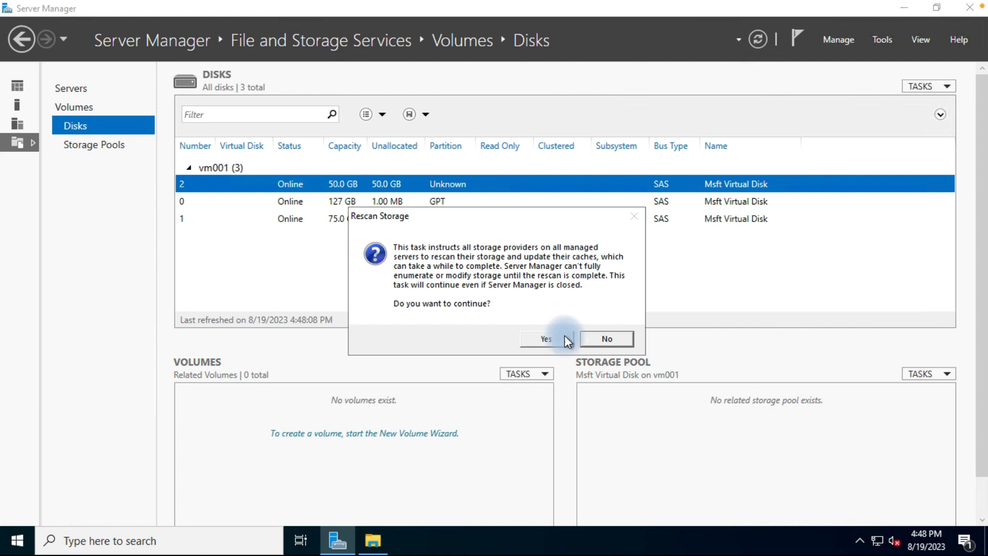
left_click(558, 338)
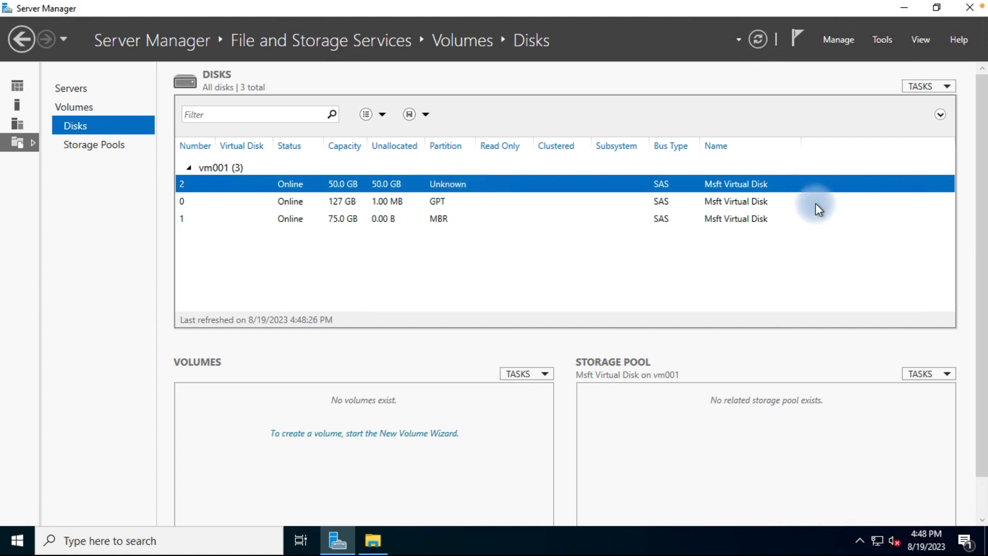
Start the New Volume Wizard for the unallocated 50 GB disk, choosing server vm001 and Disk 2
left_click(523, 372)
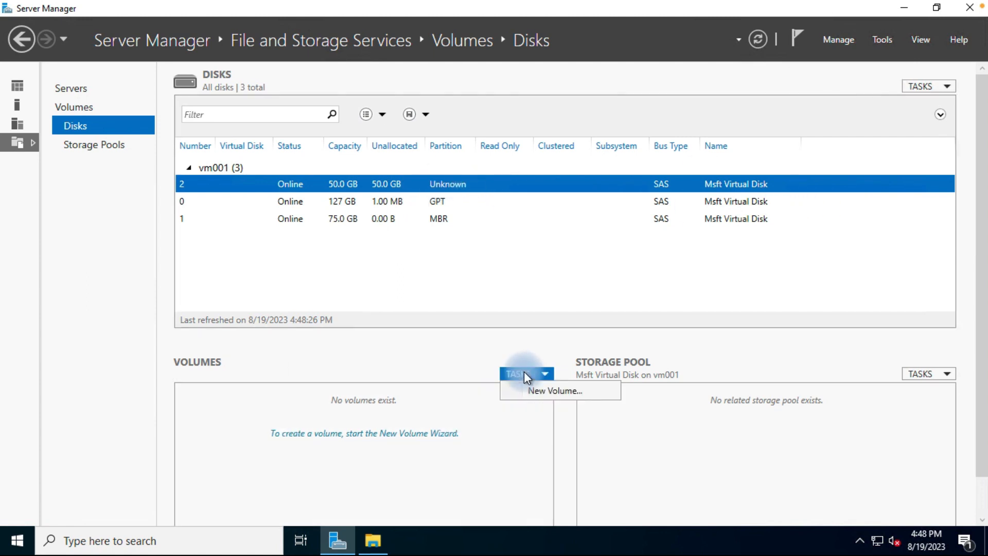
left_click(539, 391)
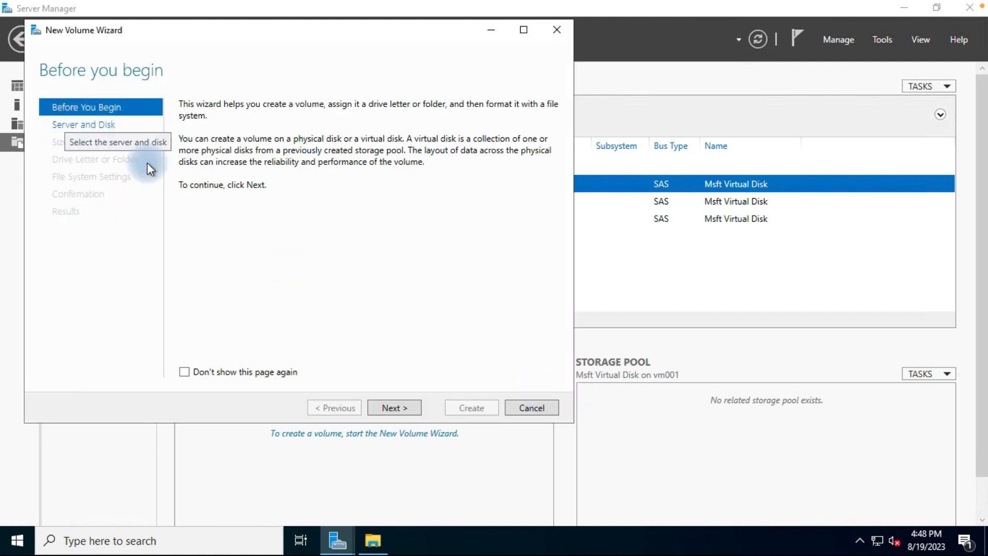
left_click(393, 408)
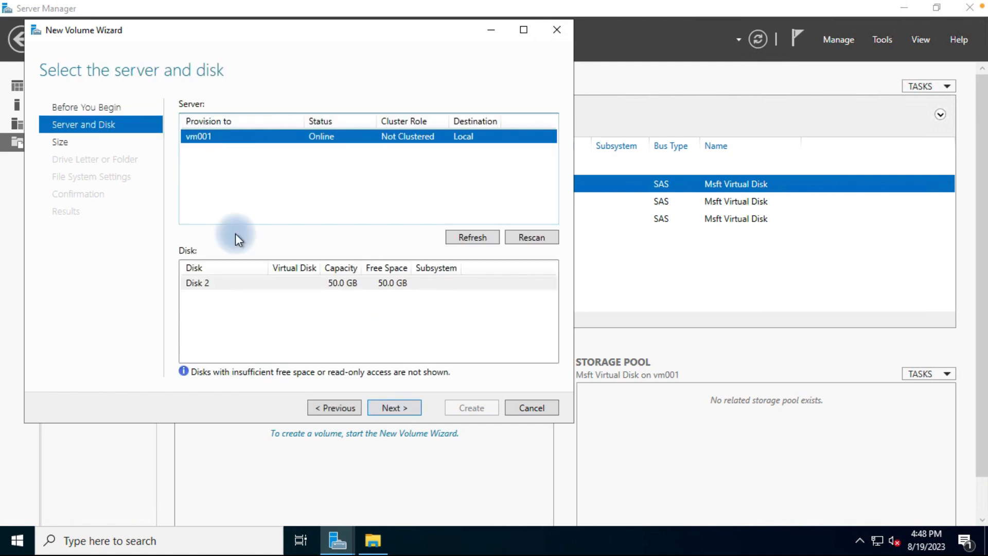
left_click(347, 282)
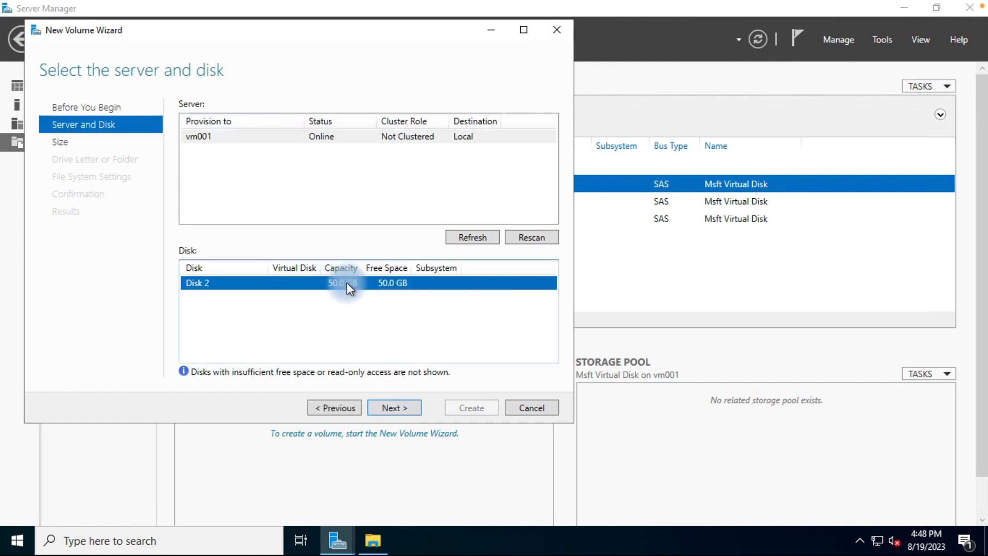
left_click(403, 409)
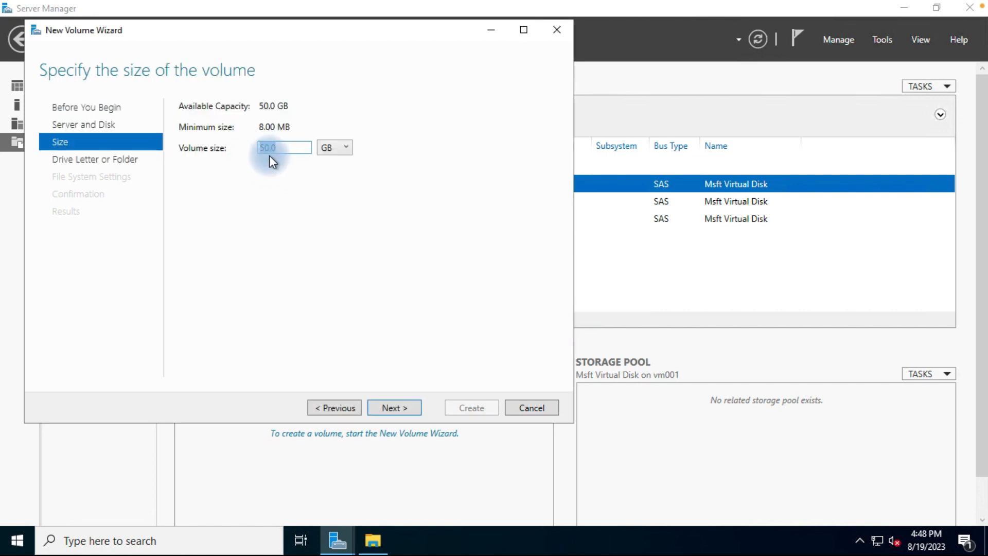
Create the volume with size 50.0 GB, drive letter E, NTFS, default allocation unit size and label New Volume
left_click(412, 406)
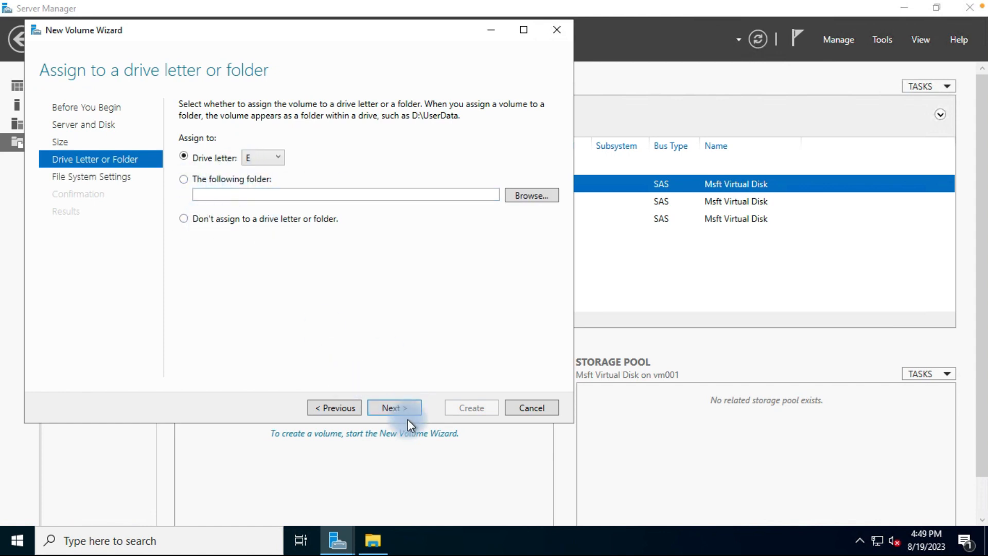
left_click(390, 408)
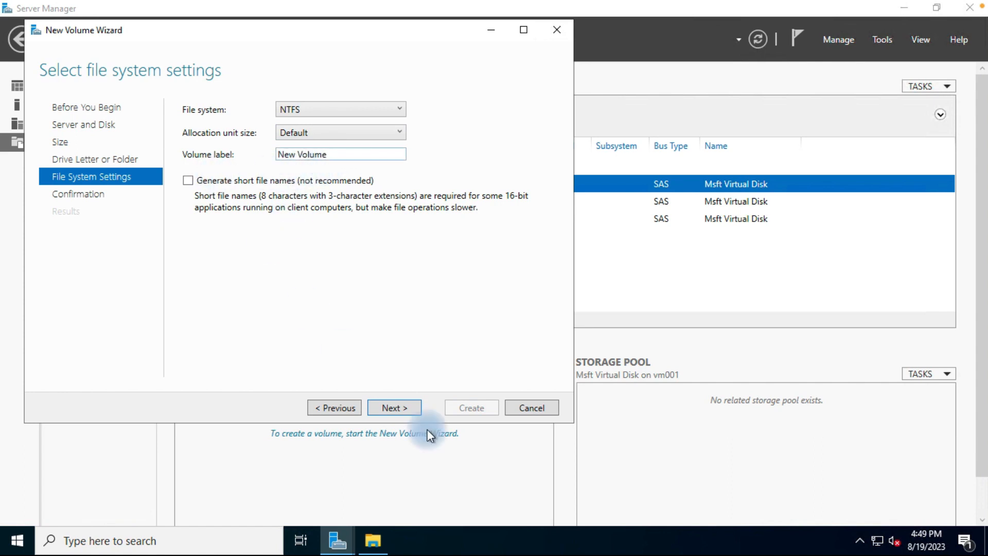
left_click(395, 406)
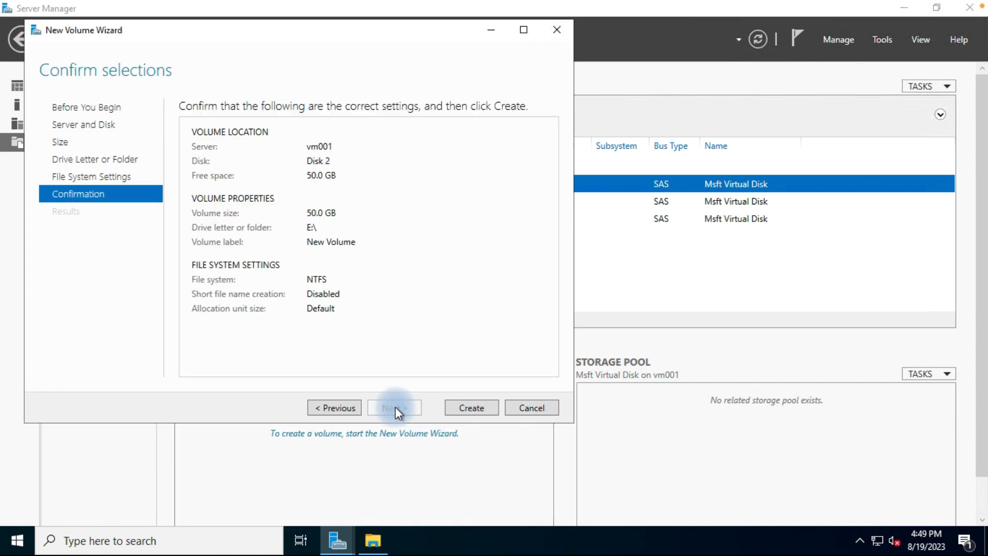
left_click(478, 407)
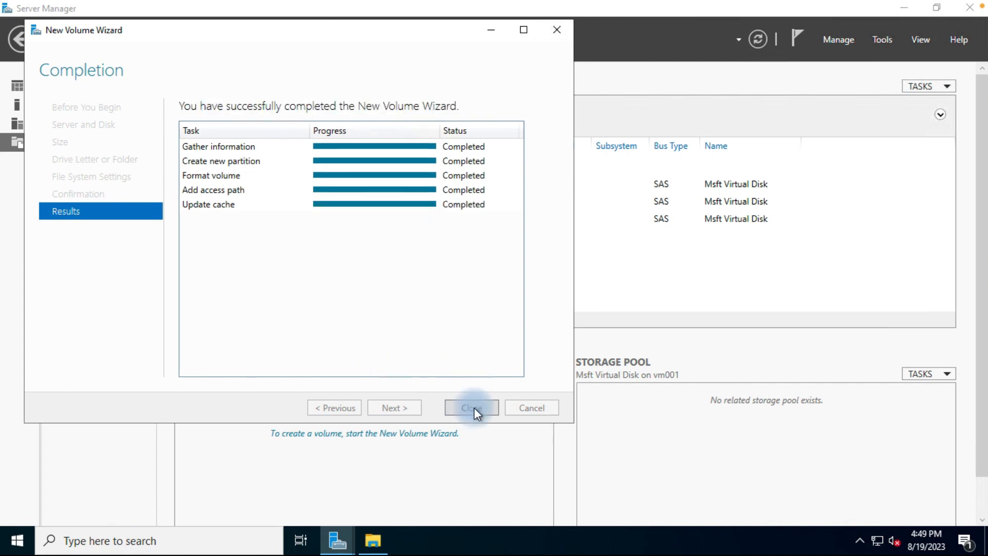
left_click(481, 407)
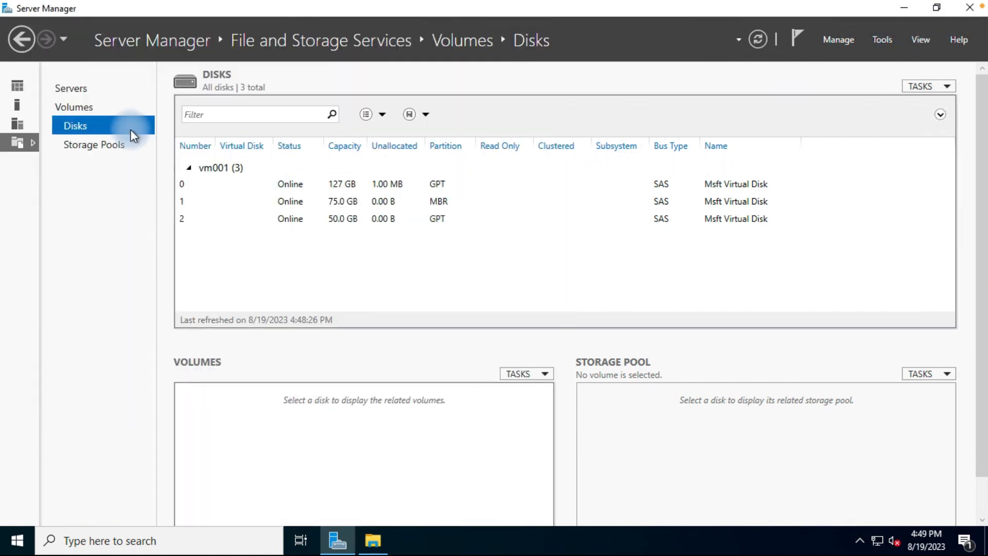
Check the new E: volume in Server Manager's volume list and among the drives in File Explorer's This PC
left_click(71, 107)
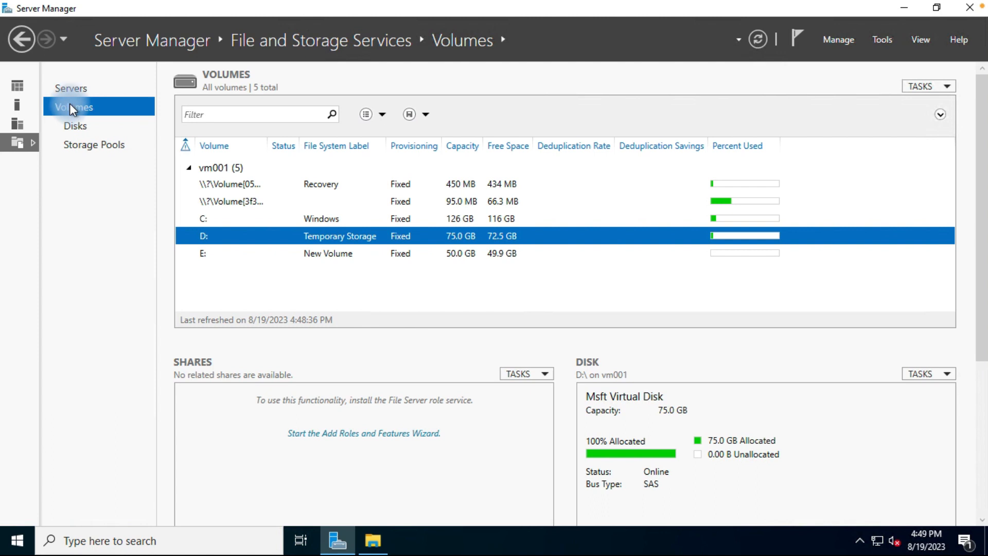
left_click(308, 258)
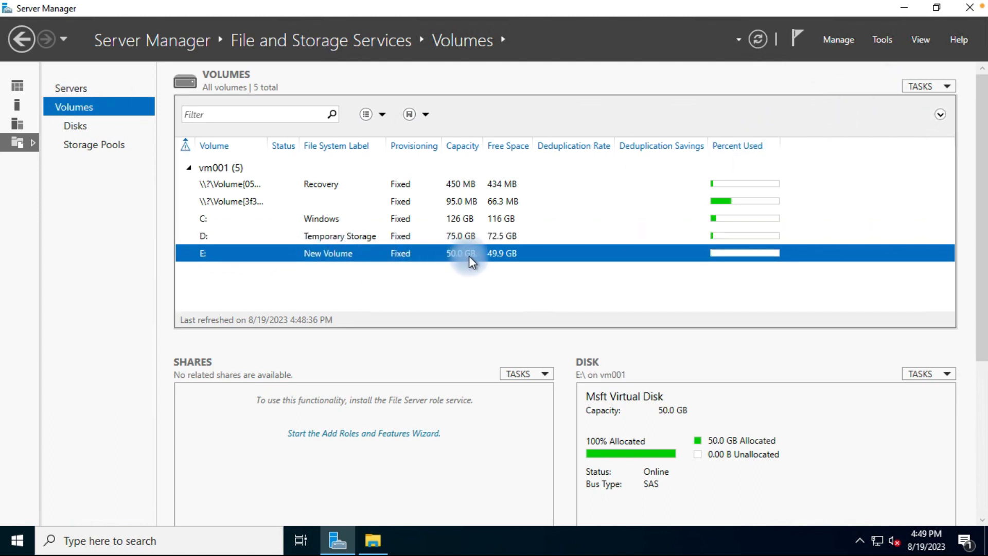
left_click(383, 543)
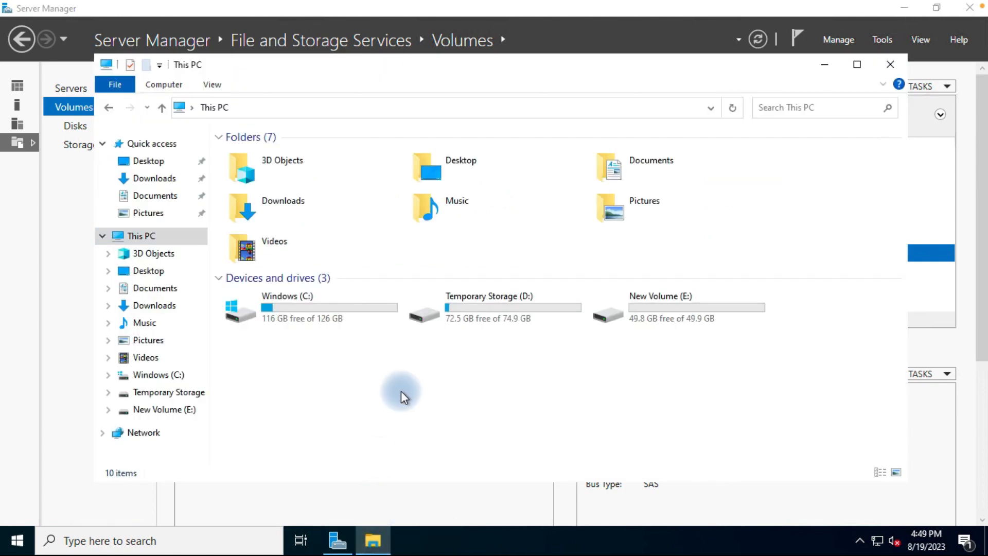
right_click(404, 396)
left_click(440, 299)
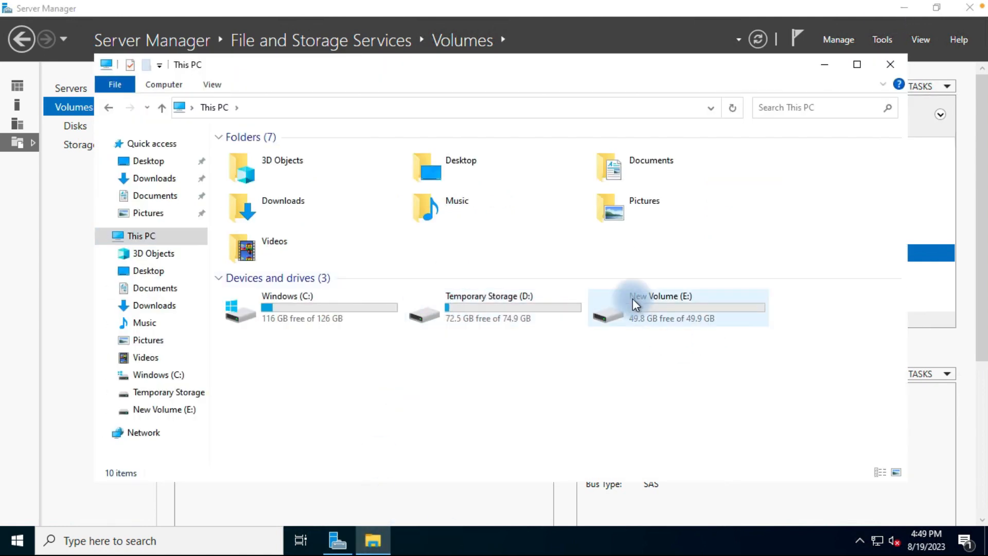
Create a folder named apple on New Volume (E:) and minimize the File Explorer window
double_click(672, 314)
right_click(377, 194)
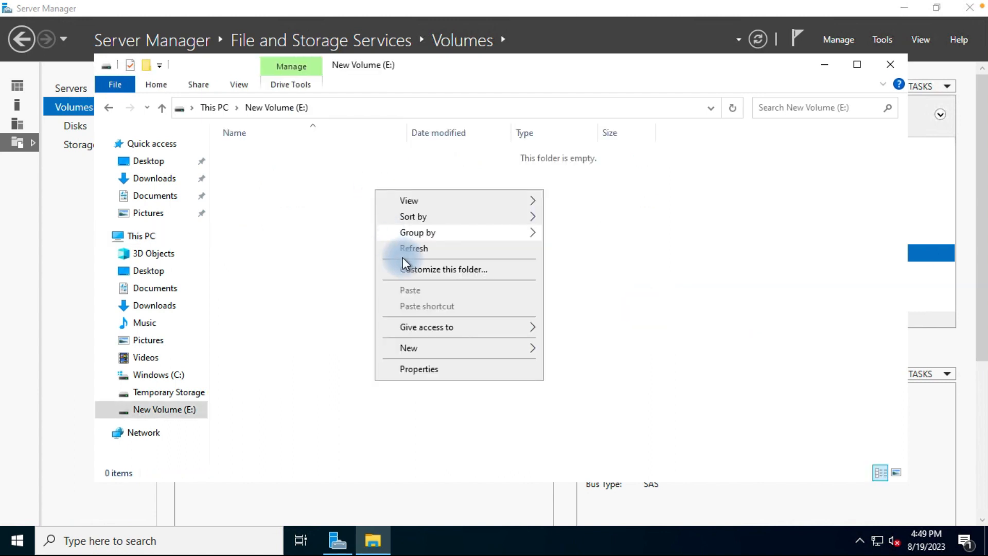
mouse_move(430, 348)
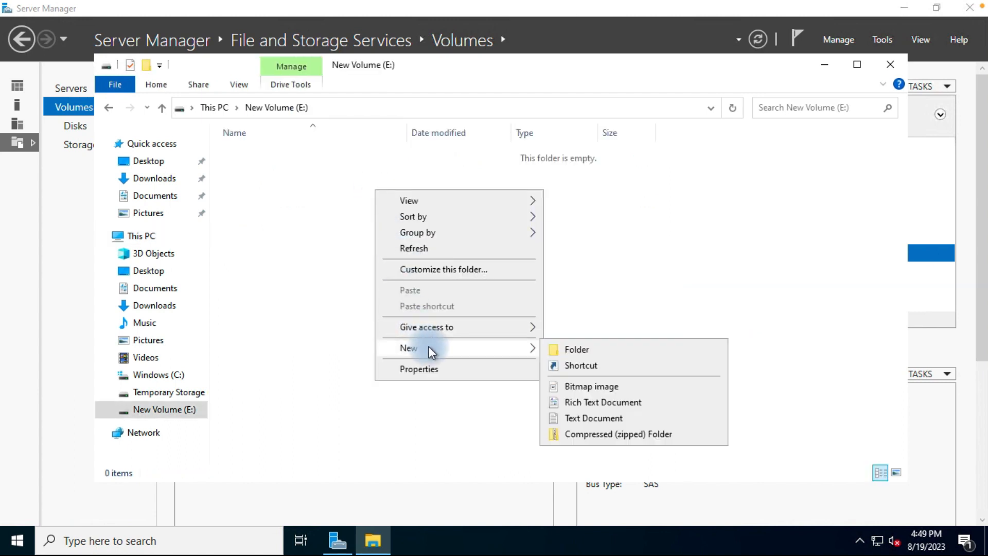
left_click(583, 352)
type("apple")
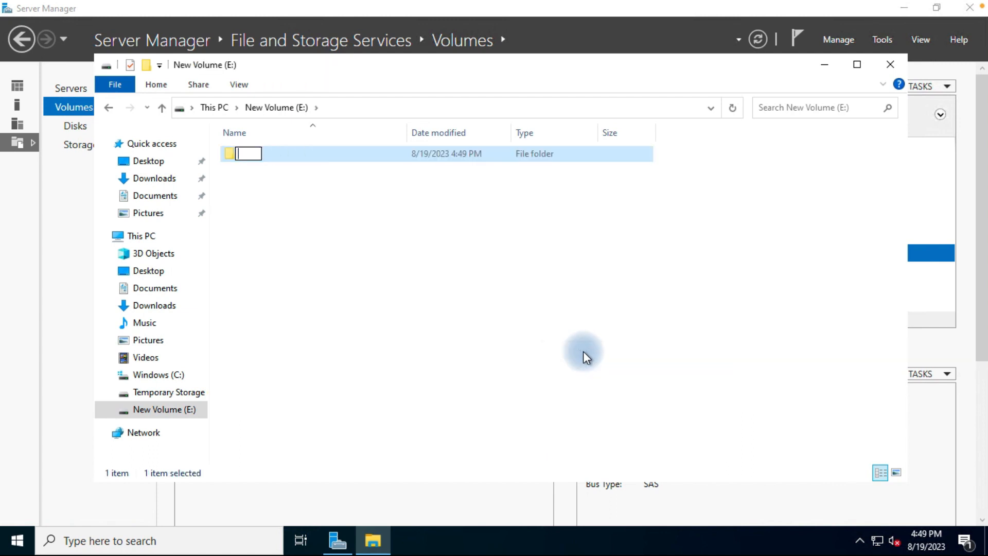
left_click(493, 313)
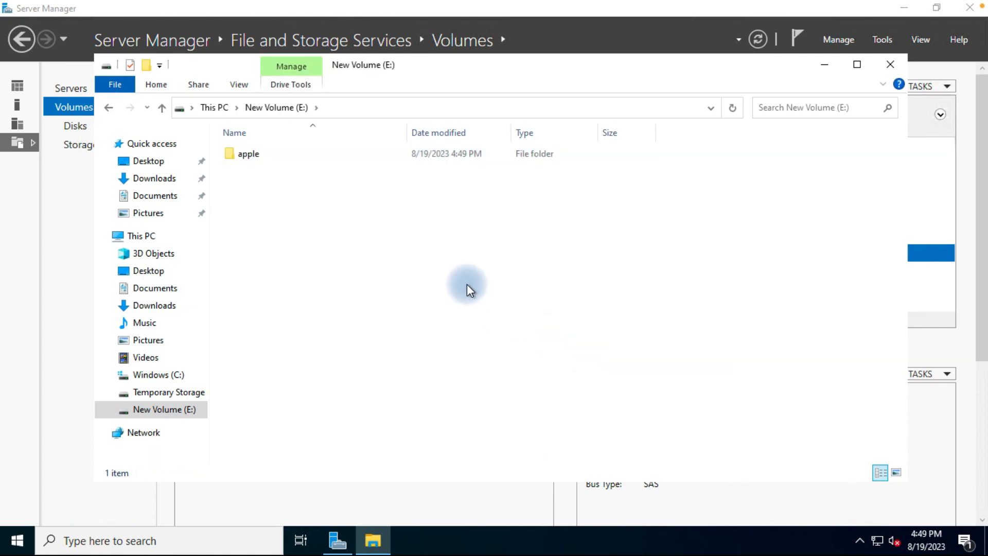
left_click(825, 65)
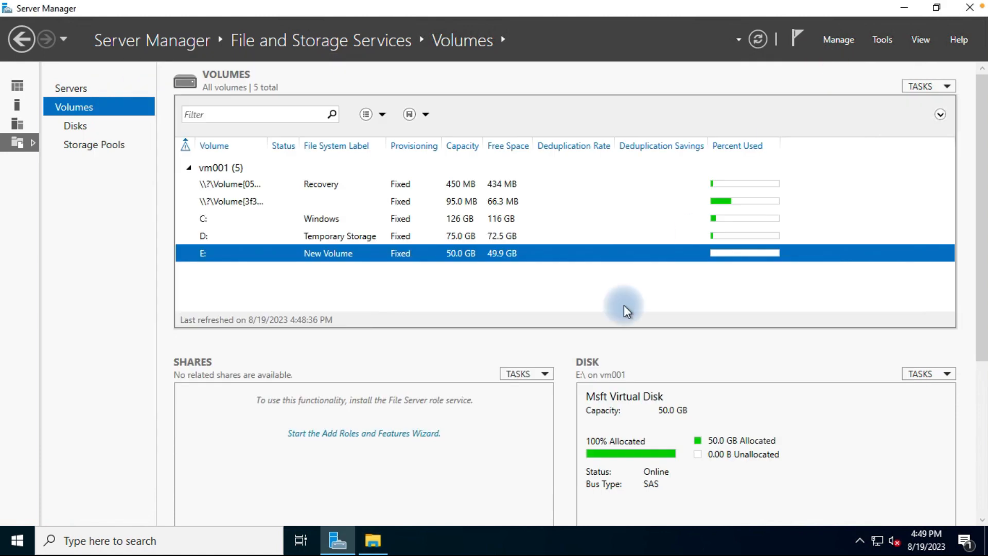